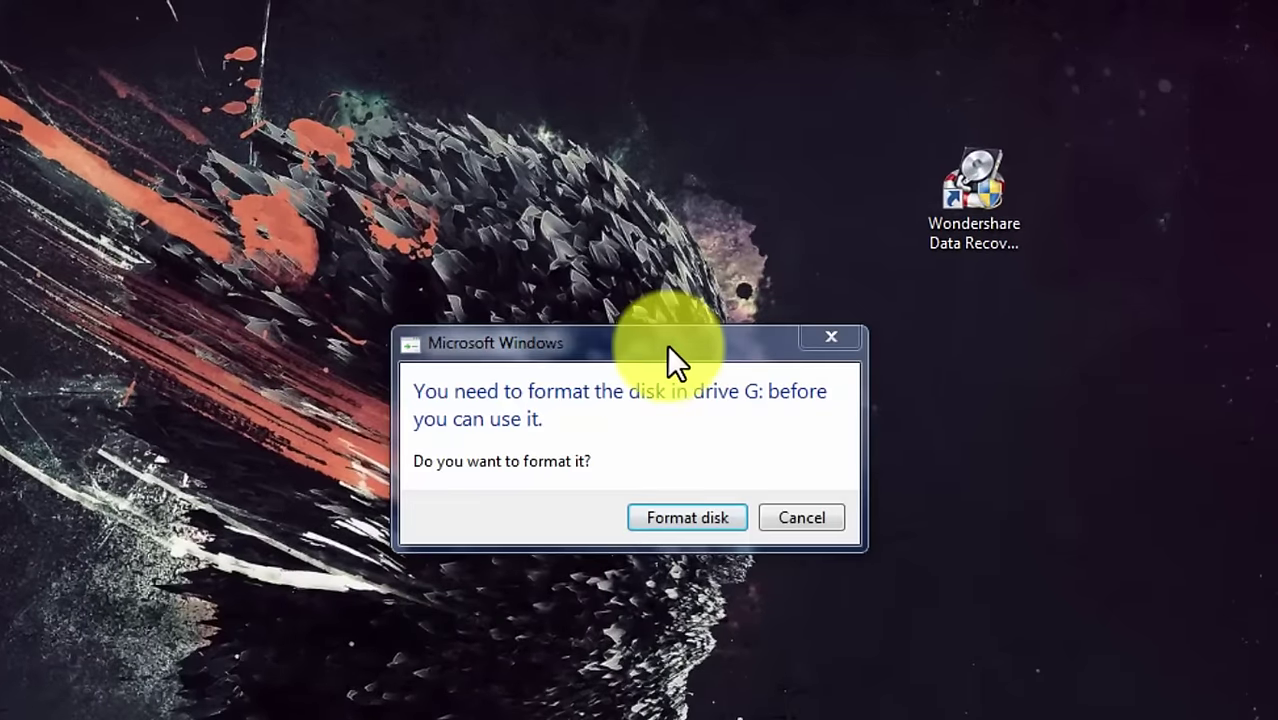
Step: Decline the prompt to format the disk in drive G:
left_click(635, 343)
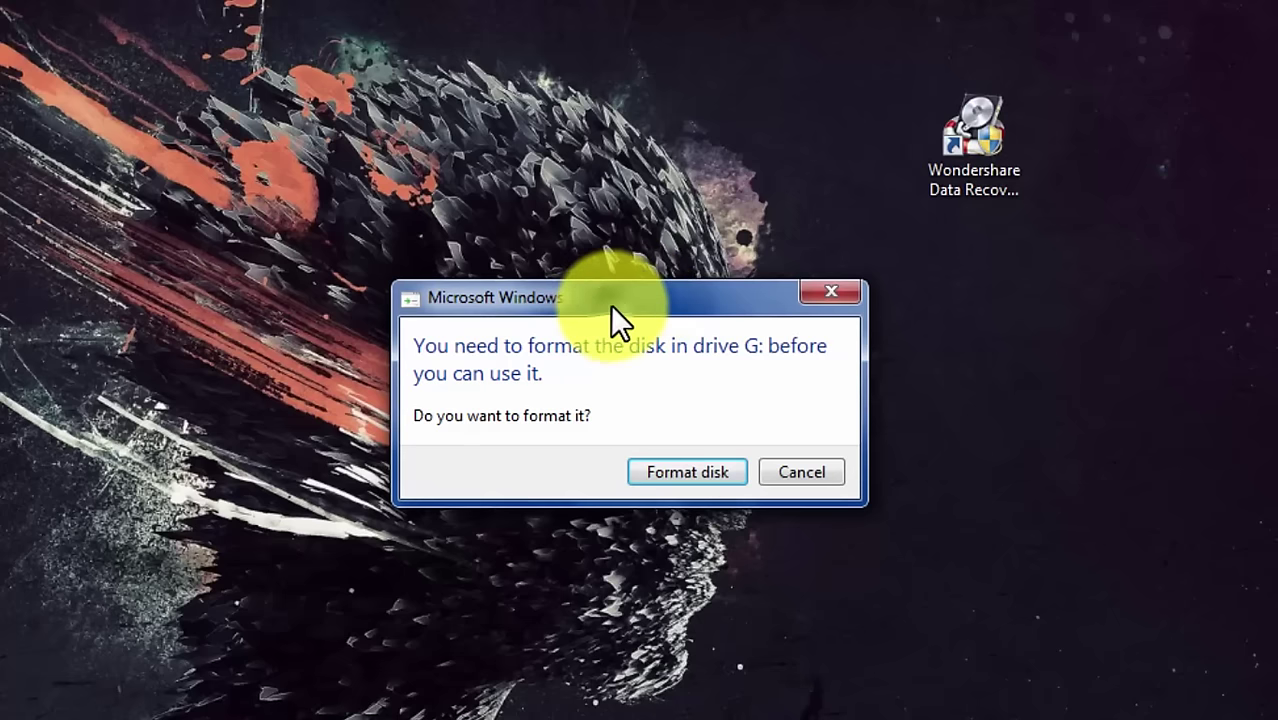
left_click_drag(609, 306, 599, 316)
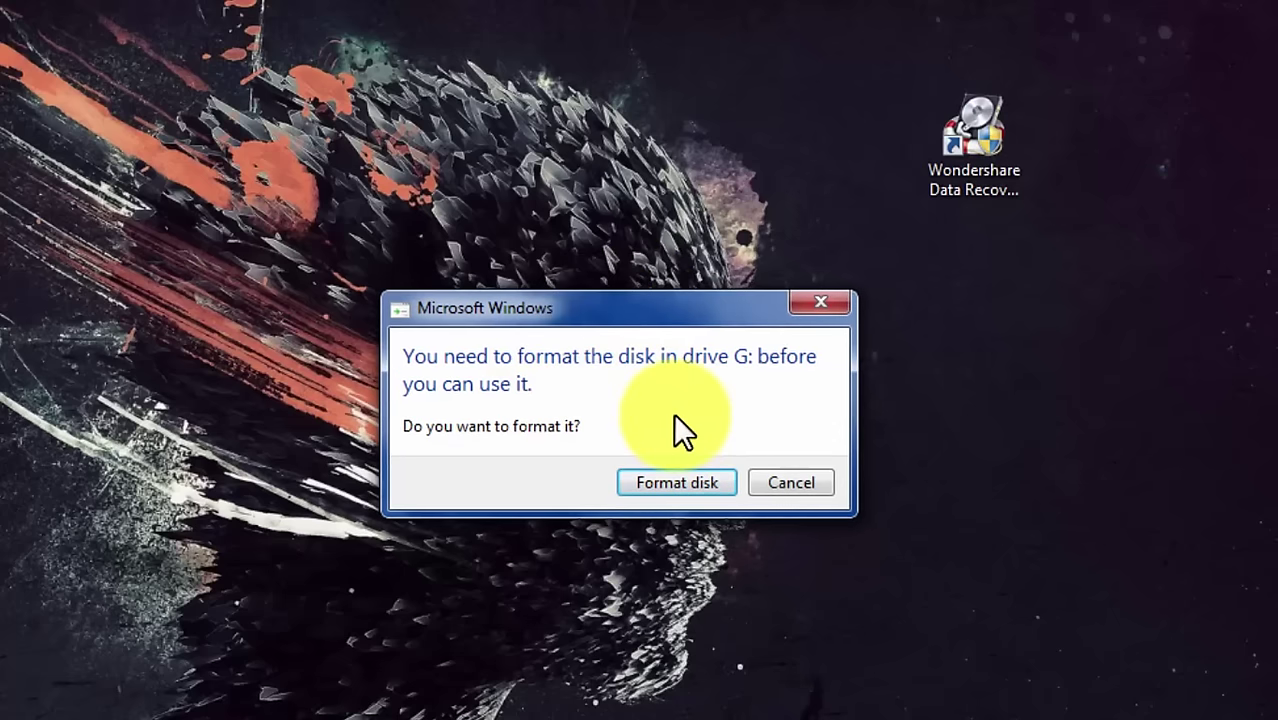
left_click(798, 480)
right_click(651, 263)
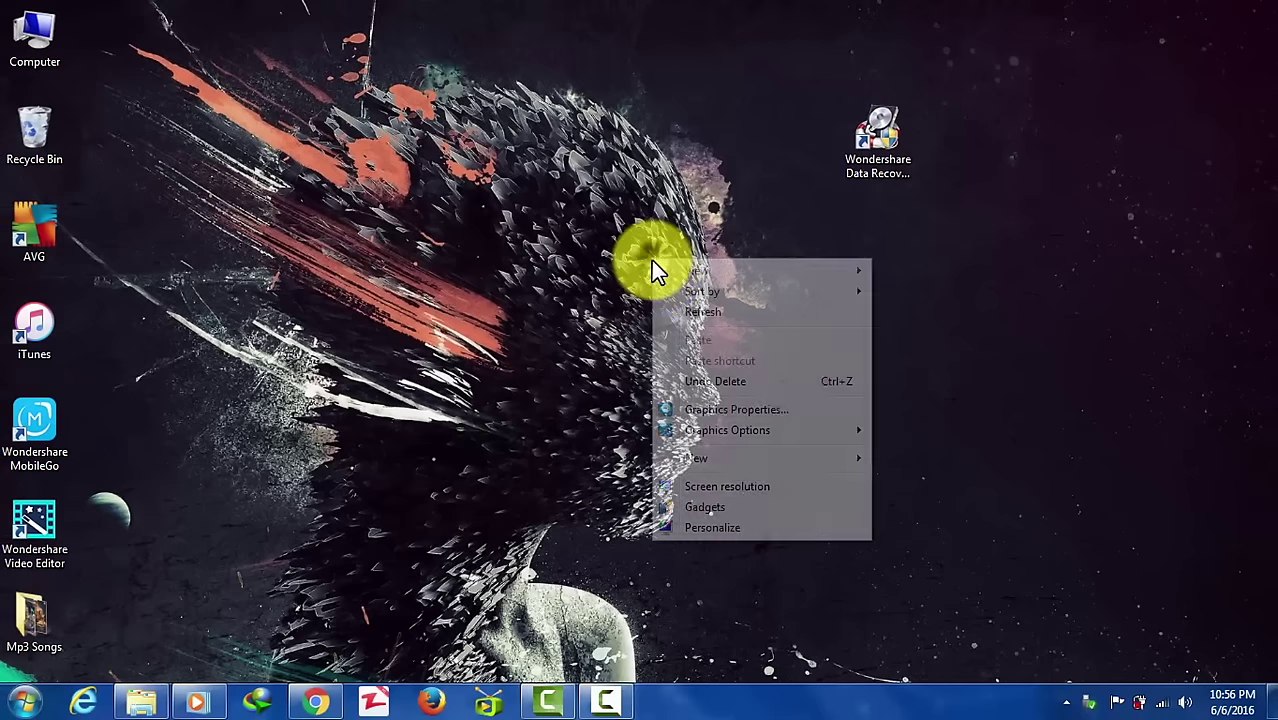
left_click(700, 313)
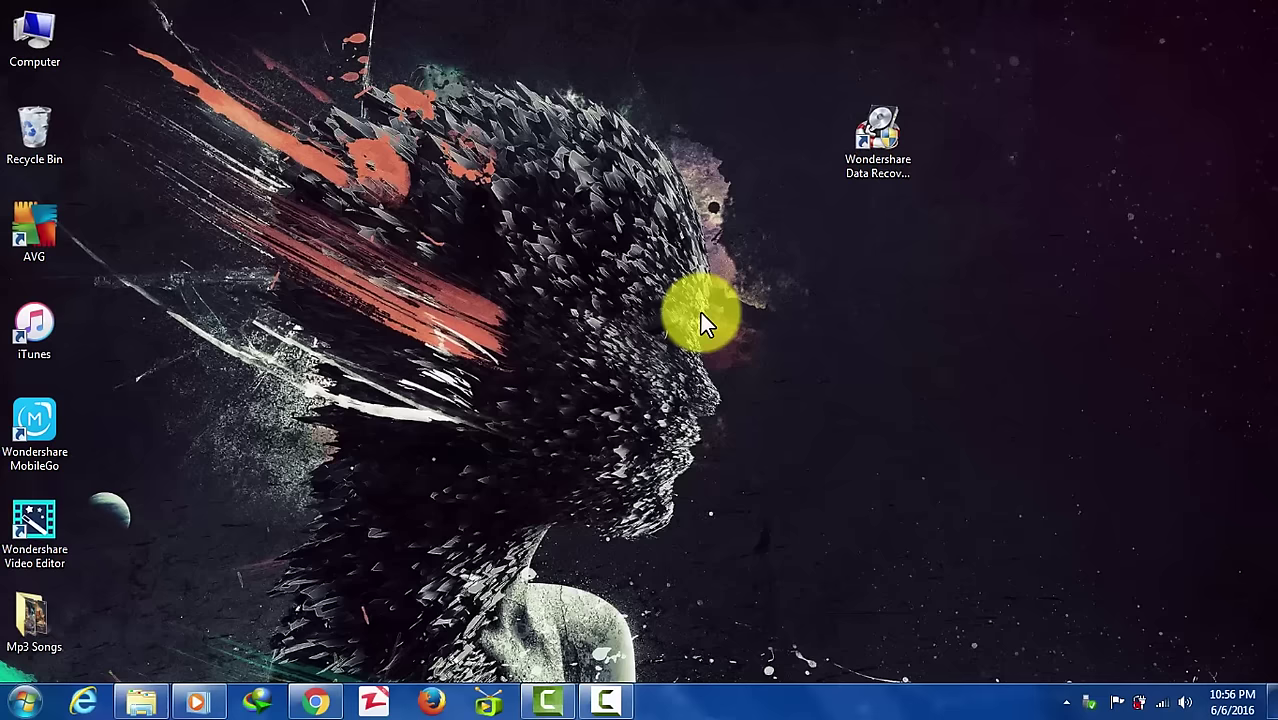
right_click(684, 285)
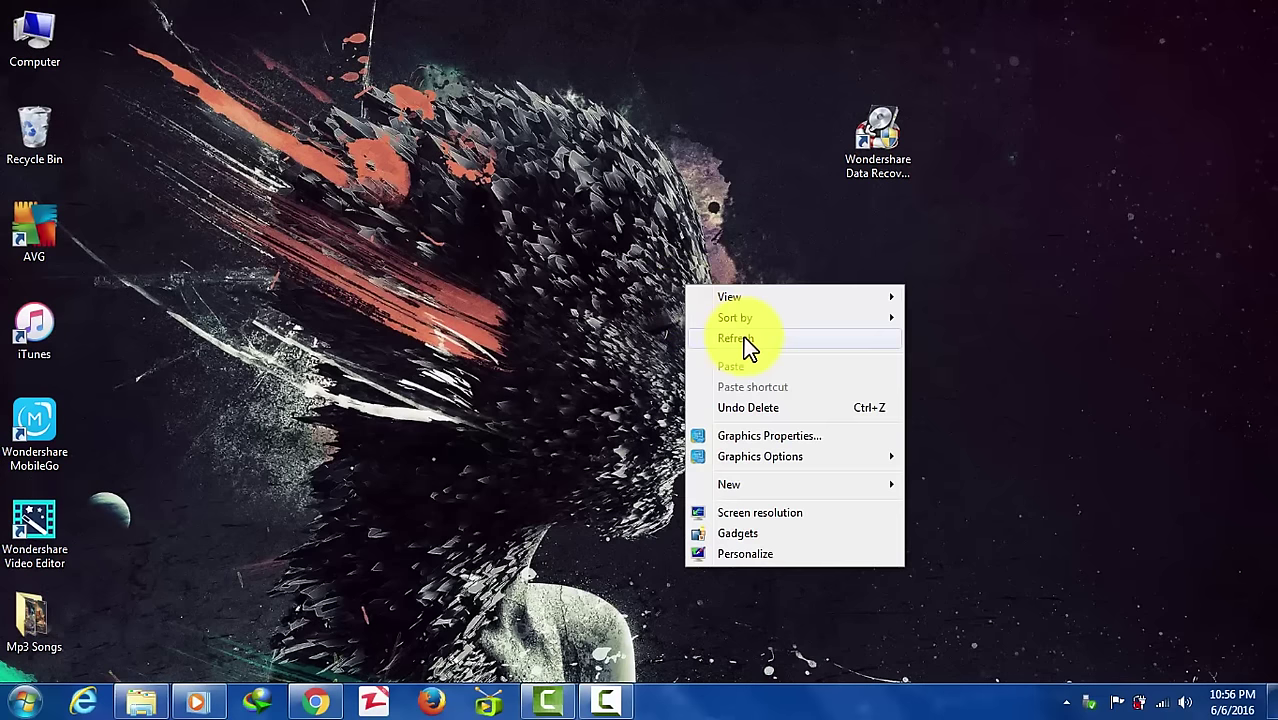
left_click(743, 336)
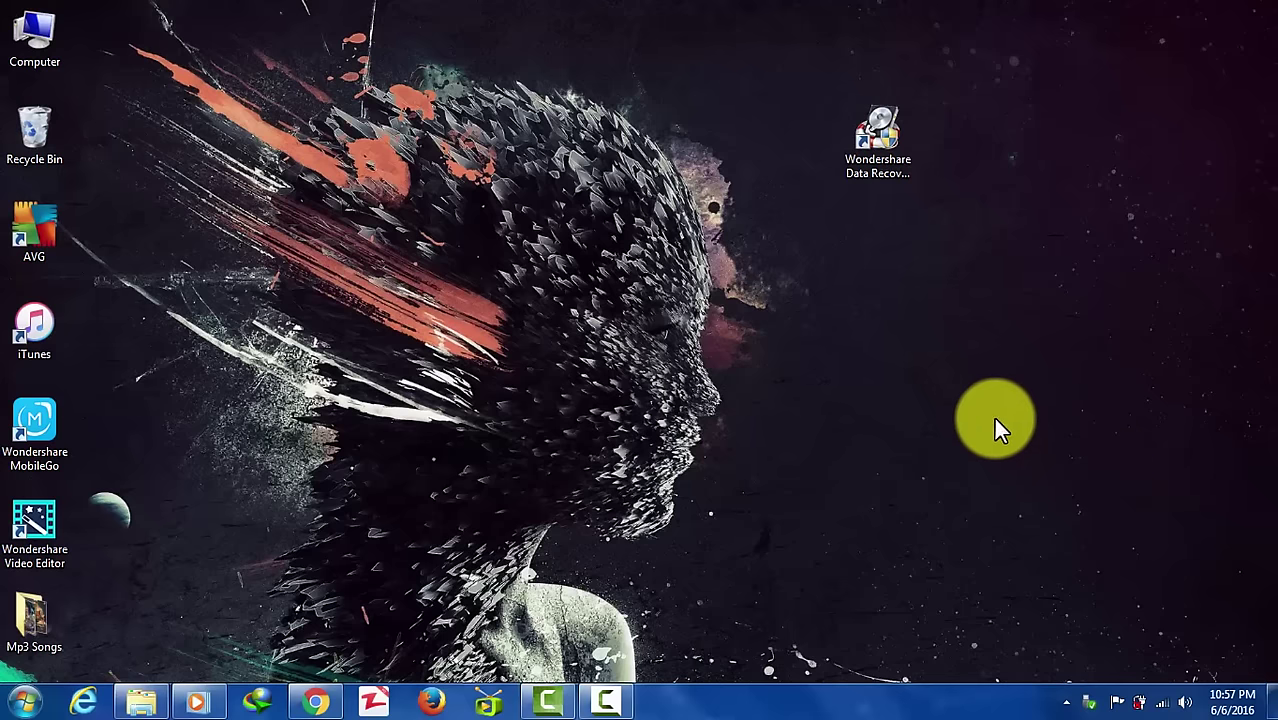
right_click(878, 340)
left_click(927, 386)
left_click_drag(775, 85, 956, 272)
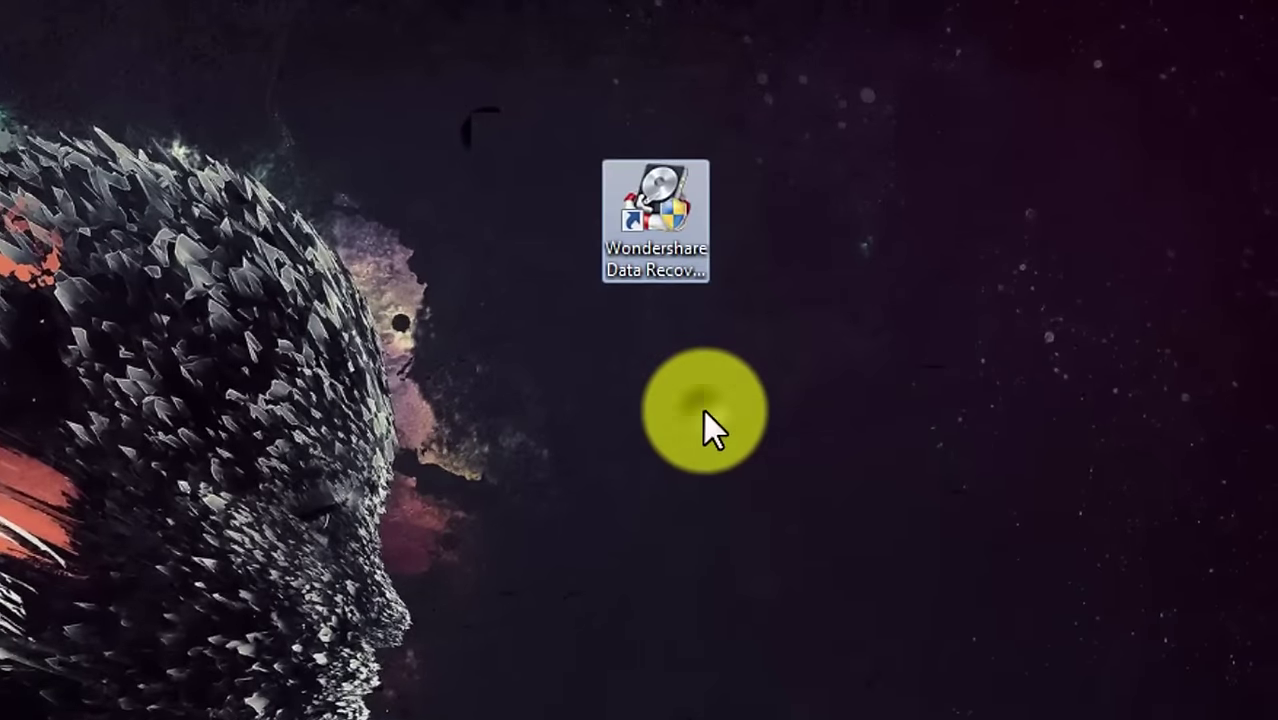
right_click(707, 414)
left_click(776, 493)
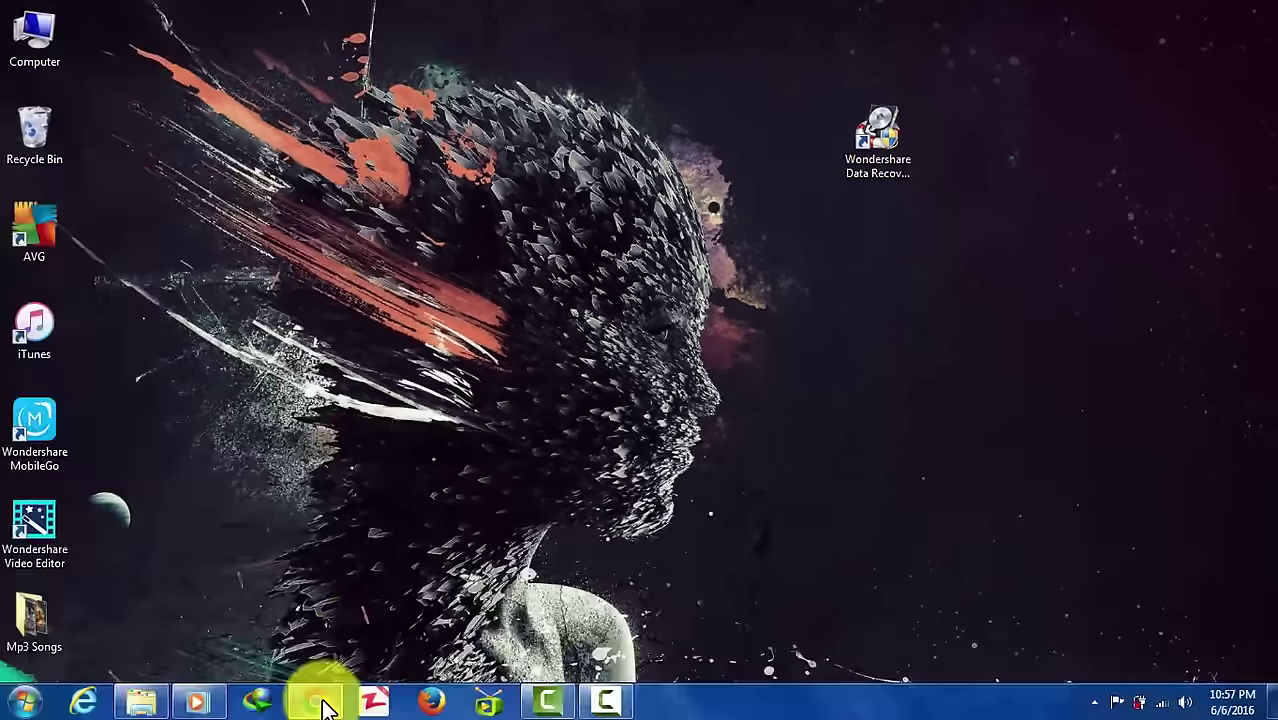
Step: Switch to Chrome, review the Wondershare Data Recovery product page and the registration confirmation page, and minimize the browser
left_click(318, 700)
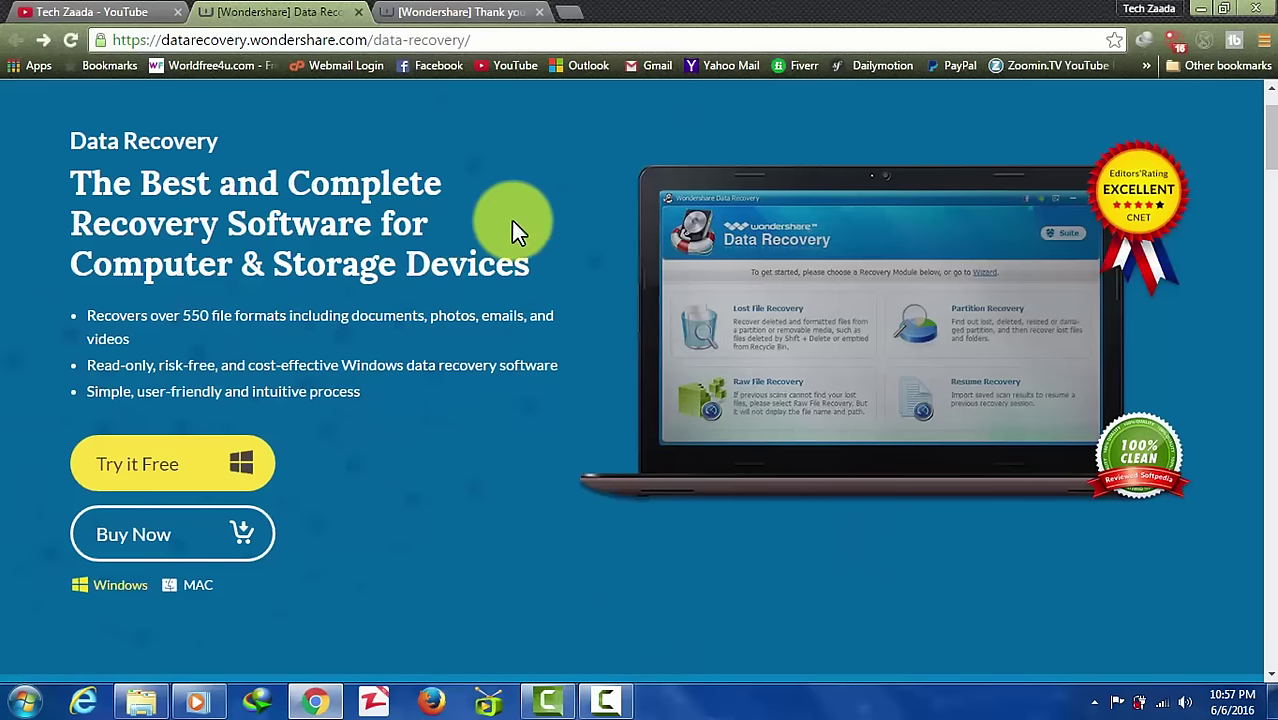
scroll(519, 200, "up", 1)
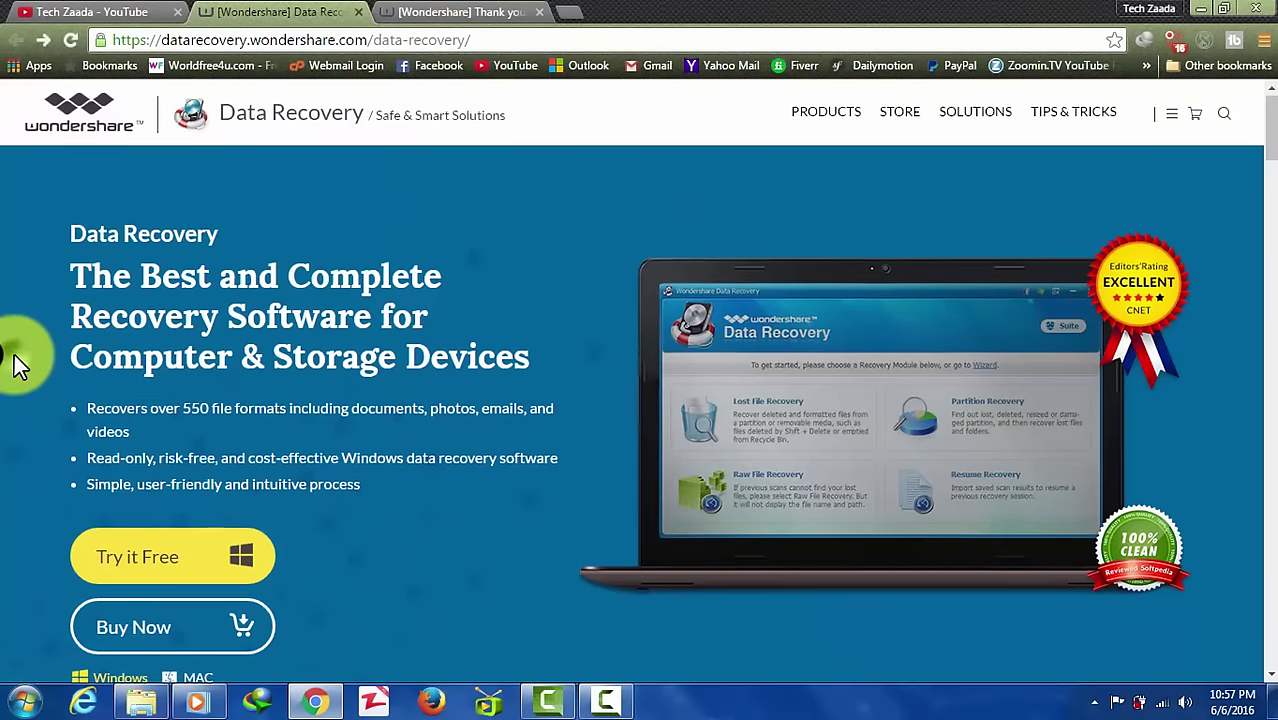
scroll(14, 354, "down", 1)
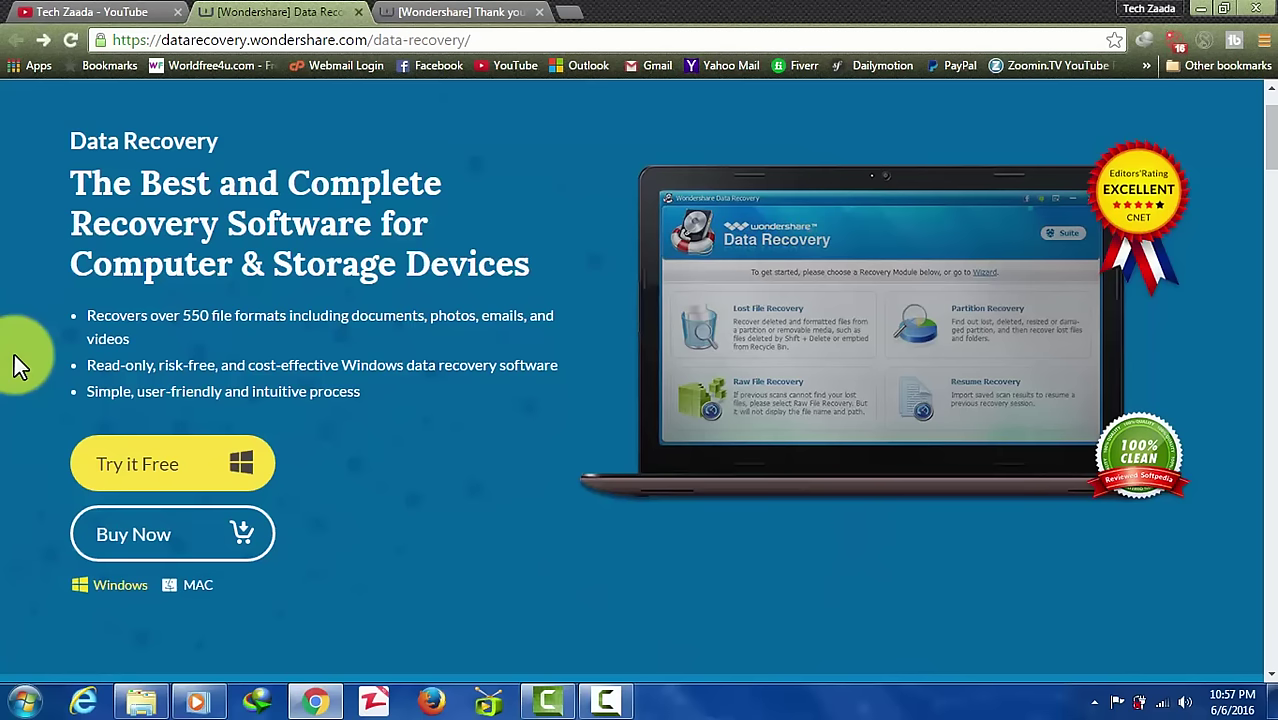
left_click(447, 14)
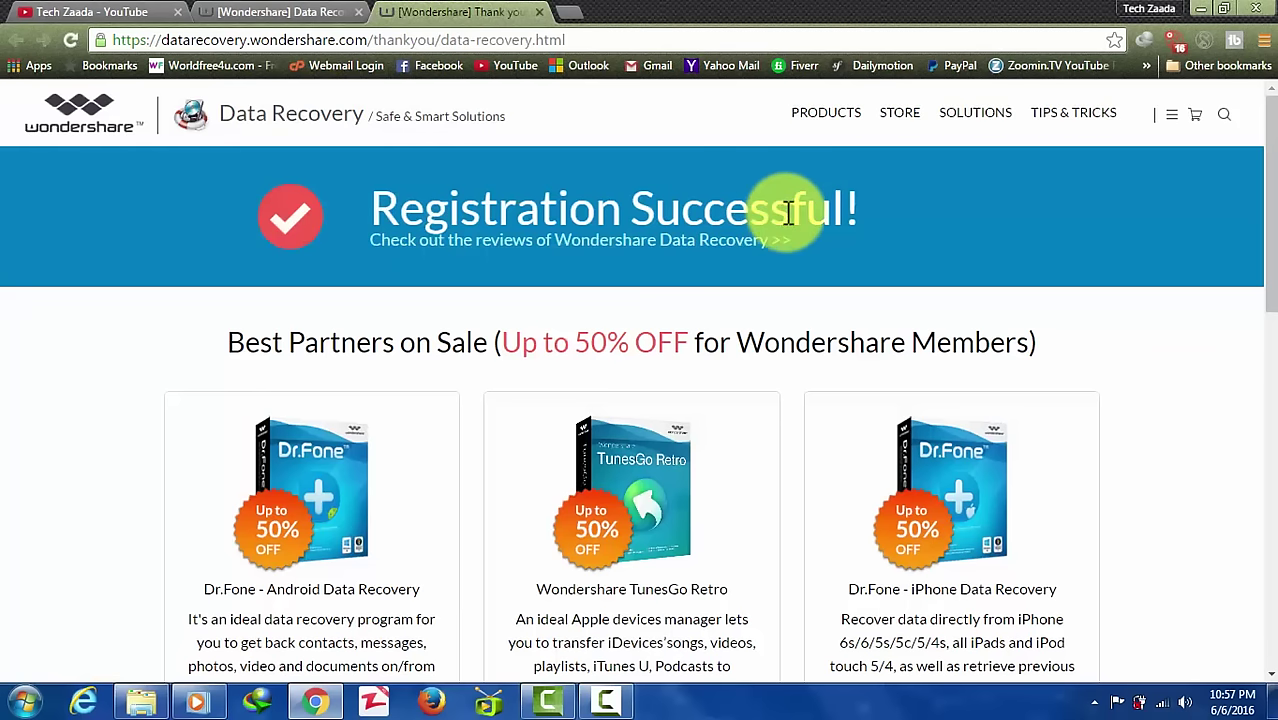
left_click_drag(856, 210, 381, 206)
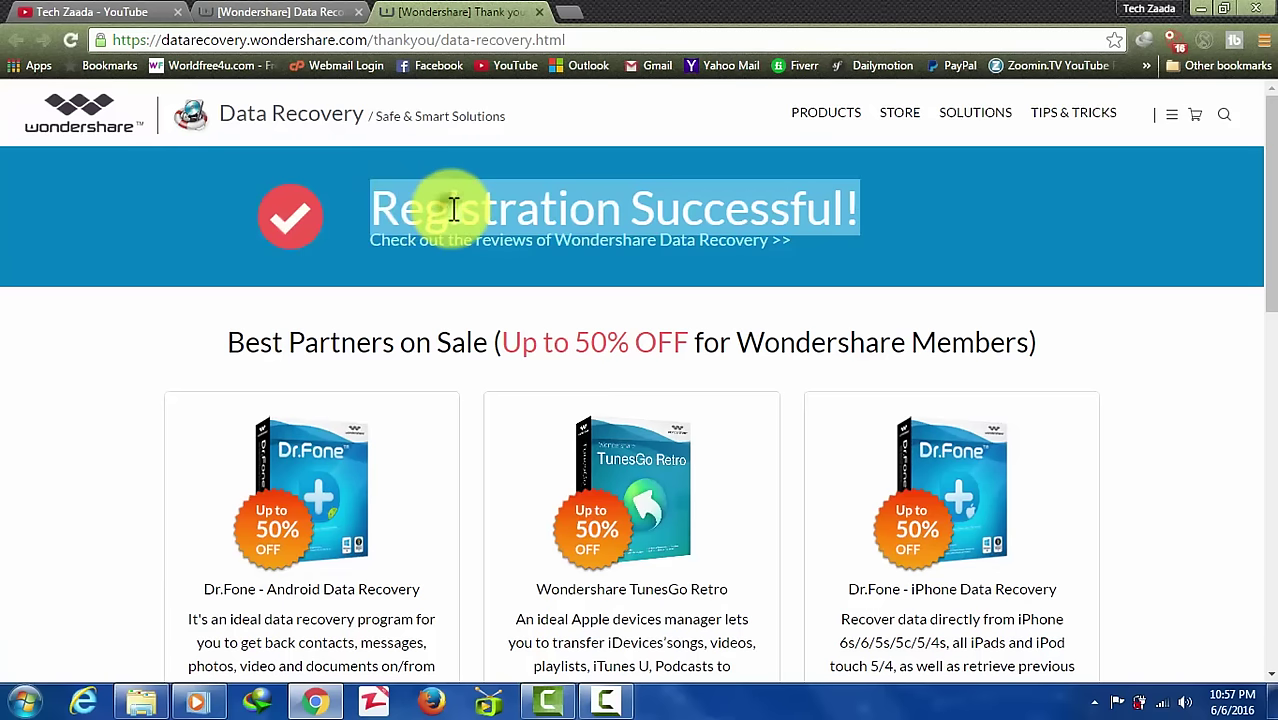
left_click(578, 208)
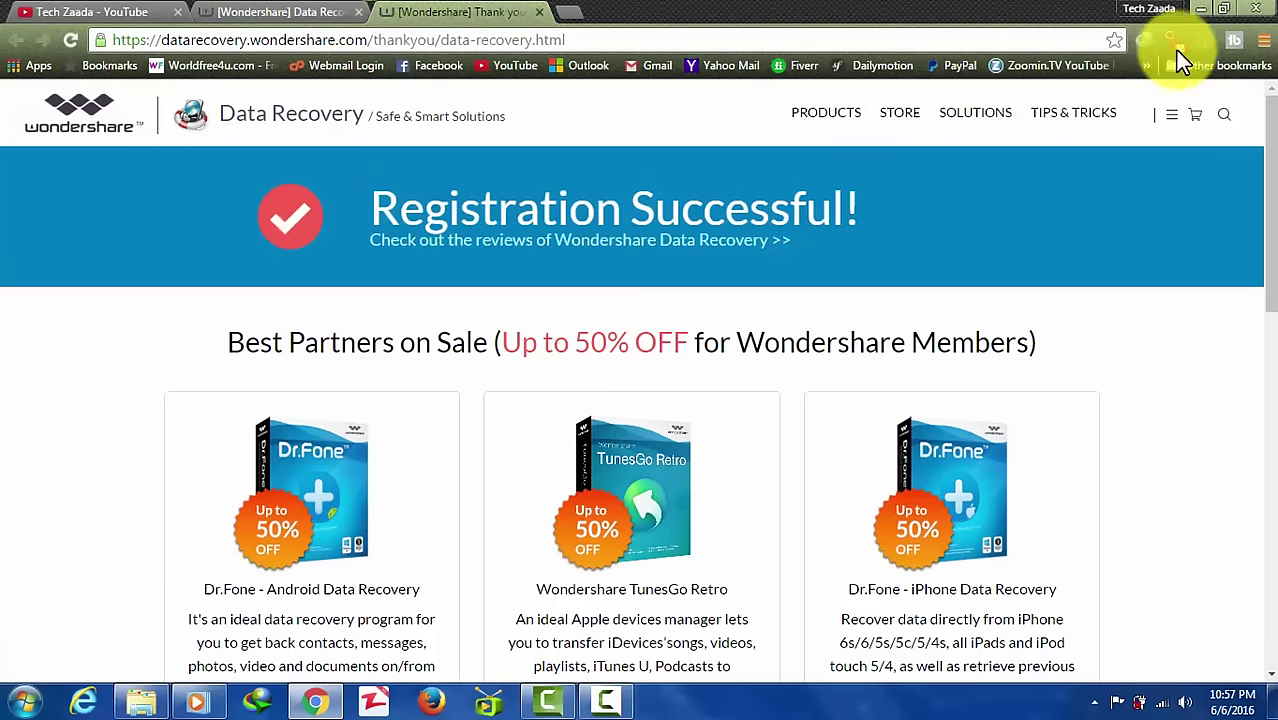
left_click(1203, 10)
right_click(607, 206)
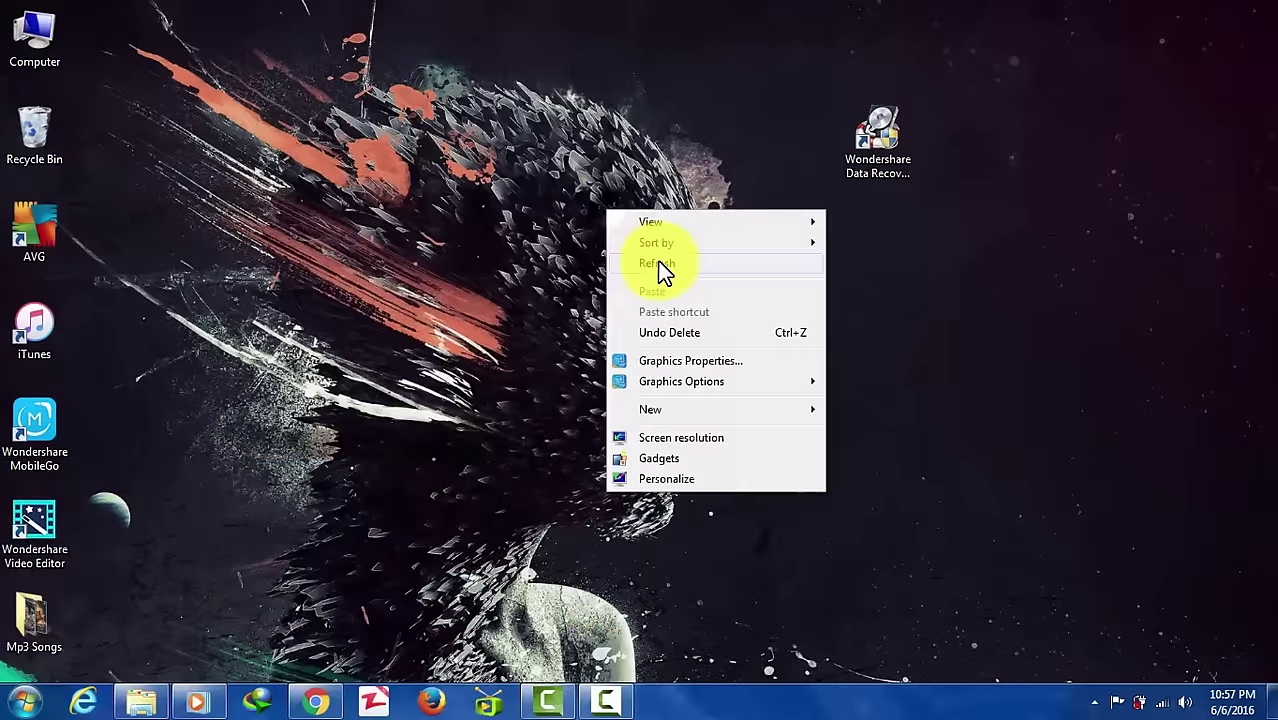
left_click(660, 264)
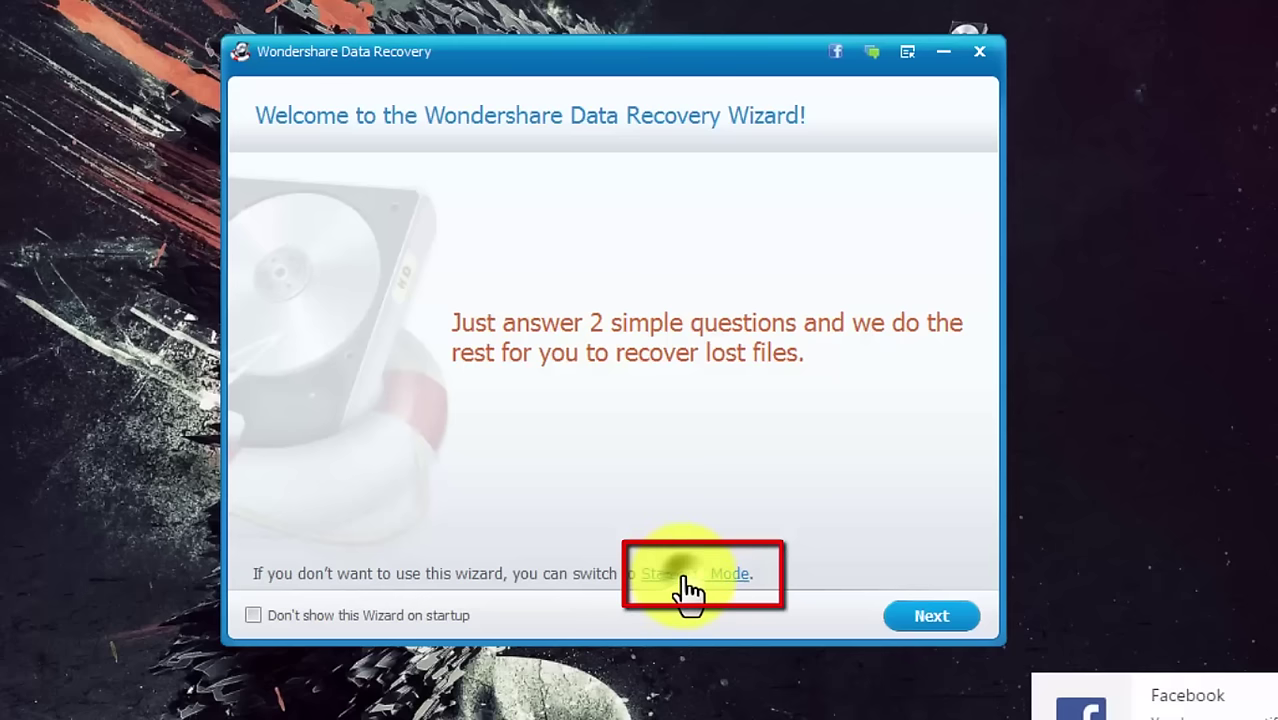
Step: Leave the Data Recovery wizard for Standard Mode and choose the Lost File Recovery module
left_click(686, 588)
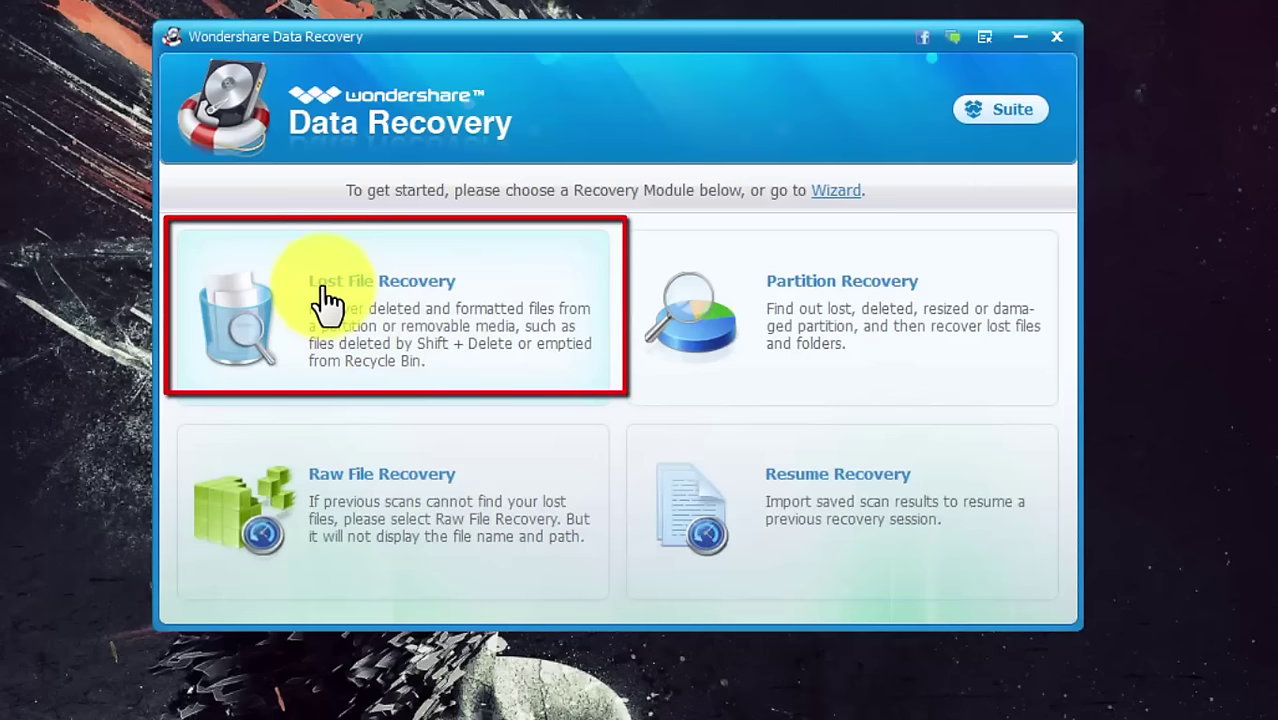
left_click(549, 368)
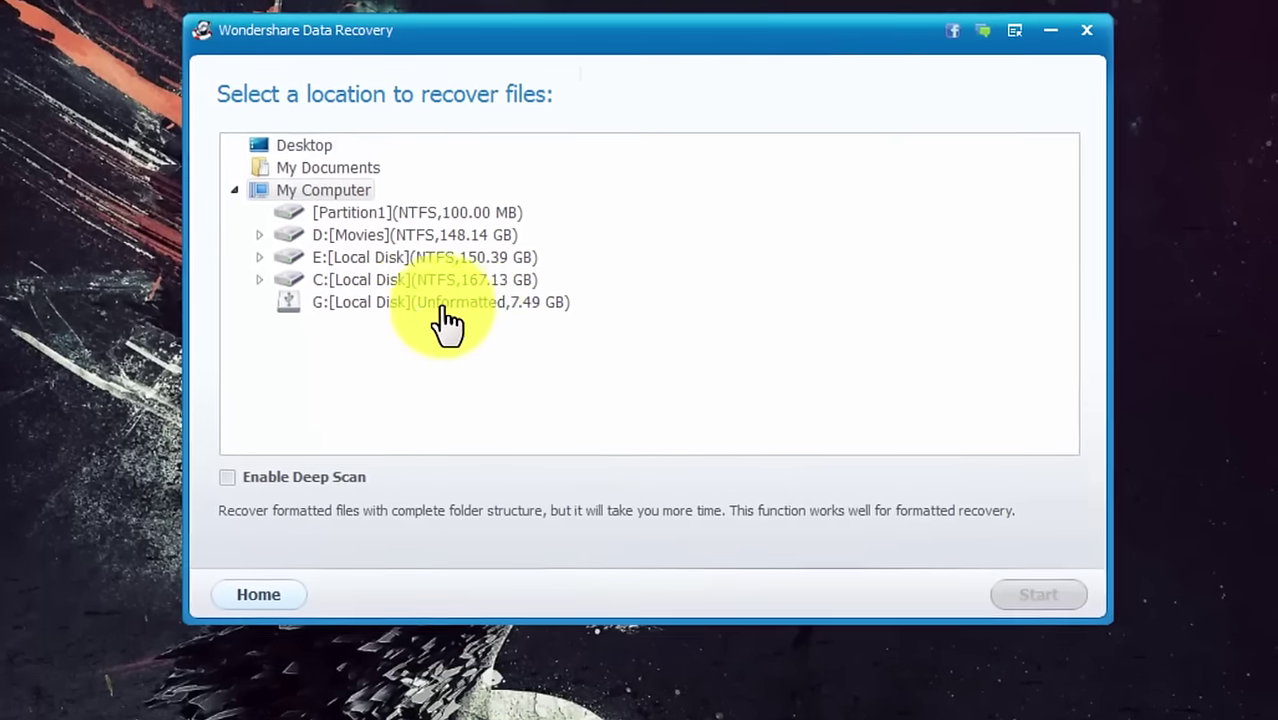
Step: Start a scan of the unformatted G: drive with Deep Scan enabled and the previous file system left on Auto
left_click(443, 305)
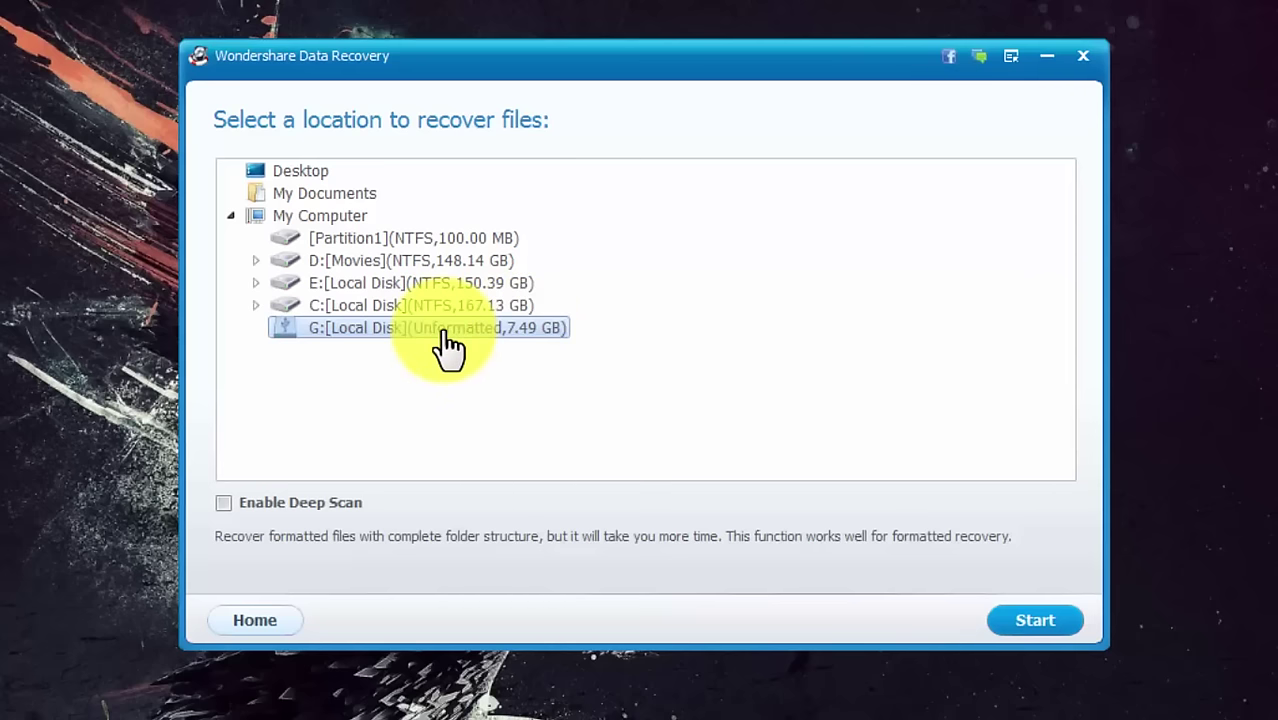
left_click(221, 504)
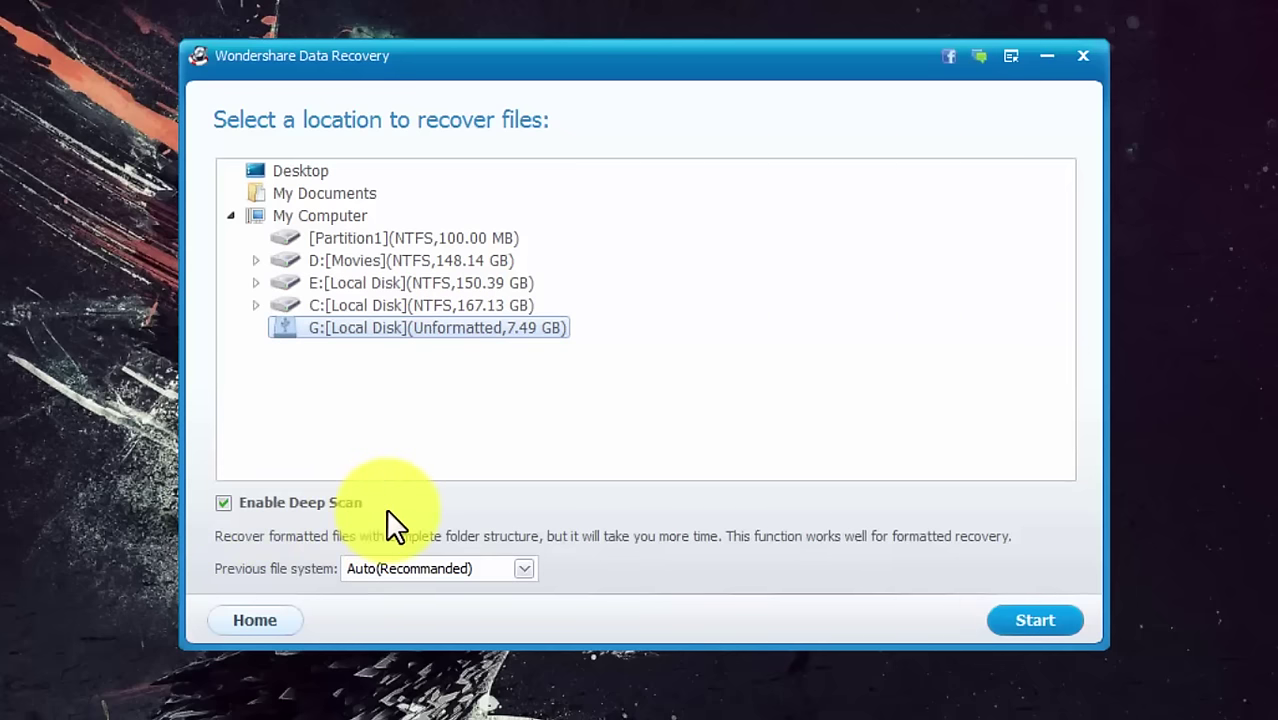
left_click(1041, 620)
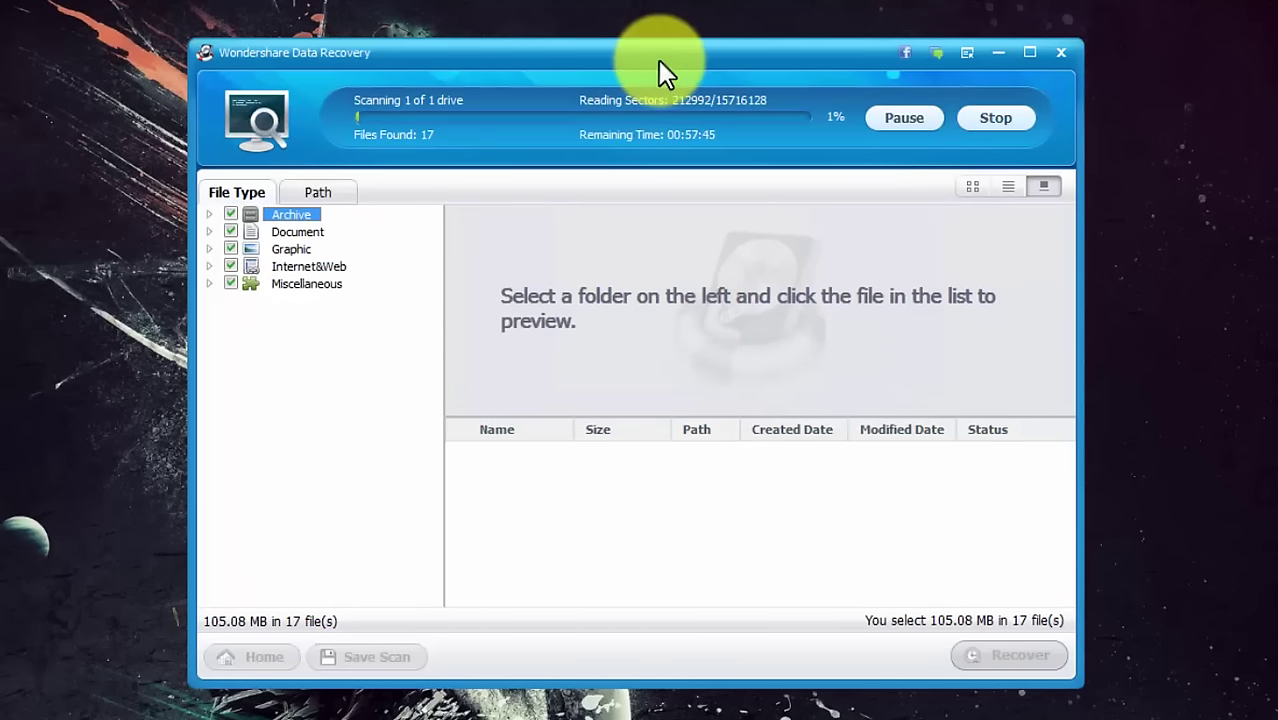
left_click_drag(658, 60, 641, 28)
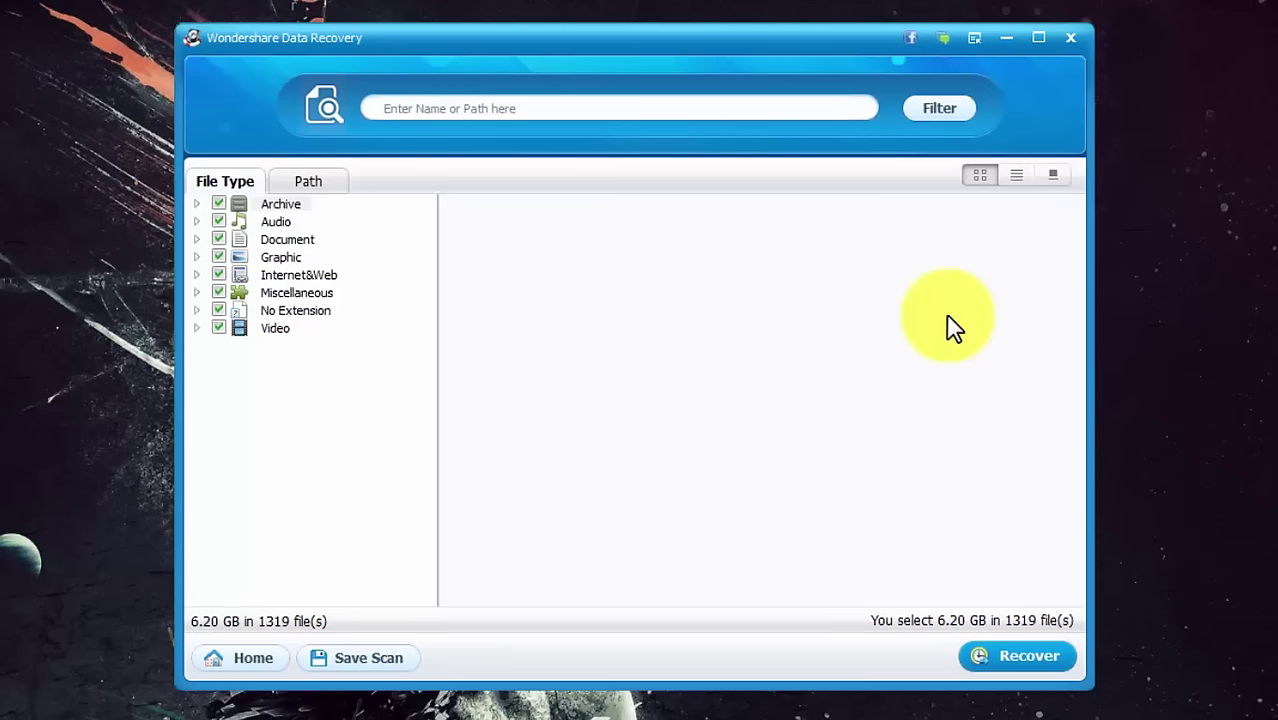
Step: Expand the Audio file type in the scan results and look through the MP3 files found
double_click(278, 222)
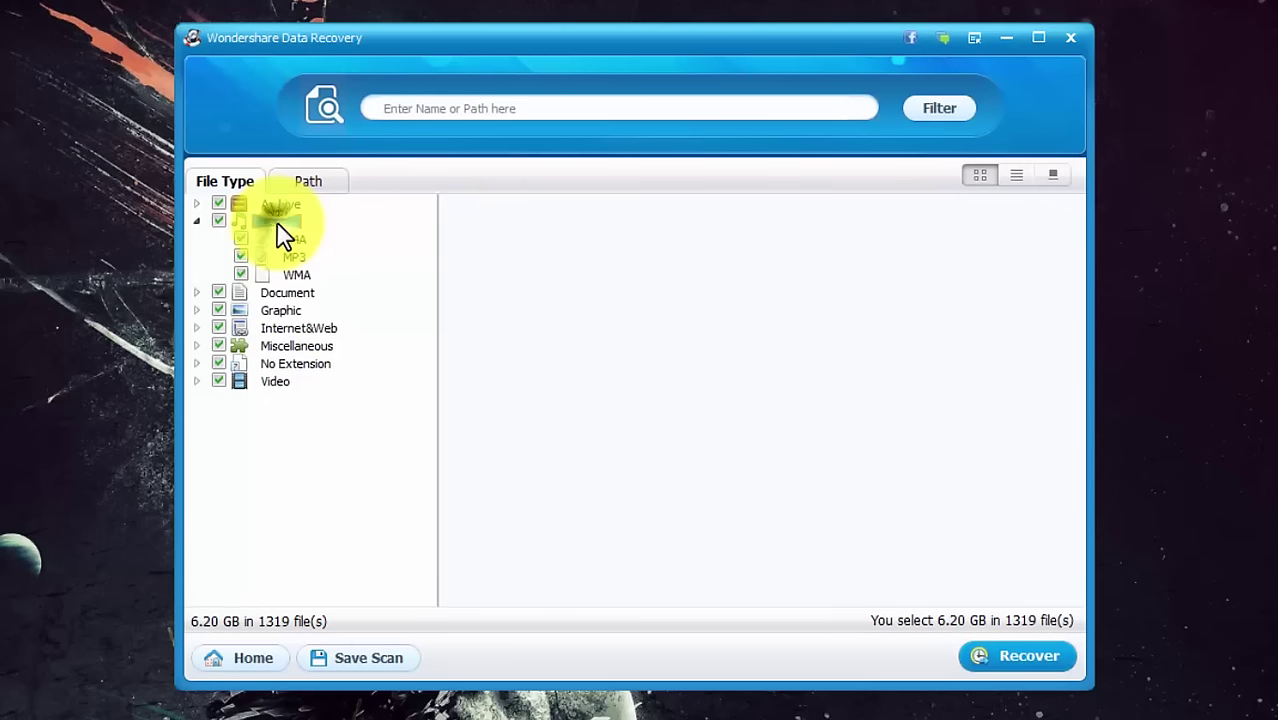
left_click(295, 257)
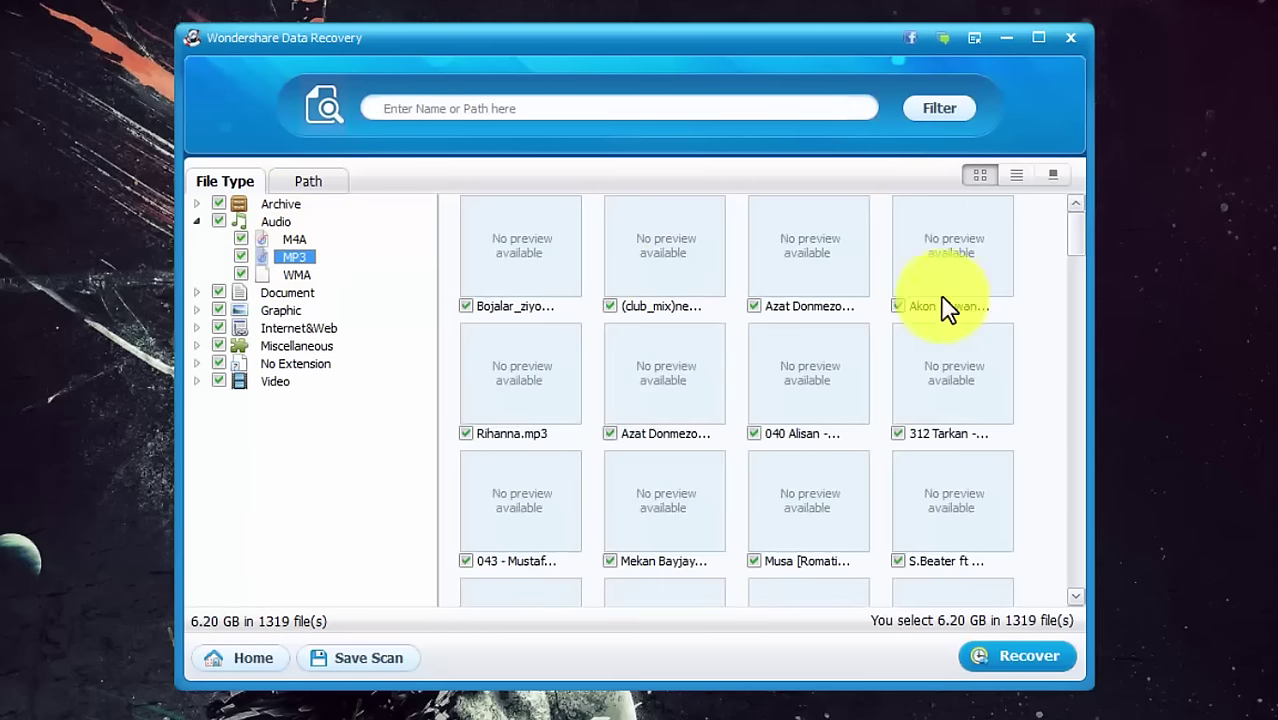
left_click(1068, 250)
scroll(1075, 265, "down", 2)
scroll(1078, 340, "down", 6)
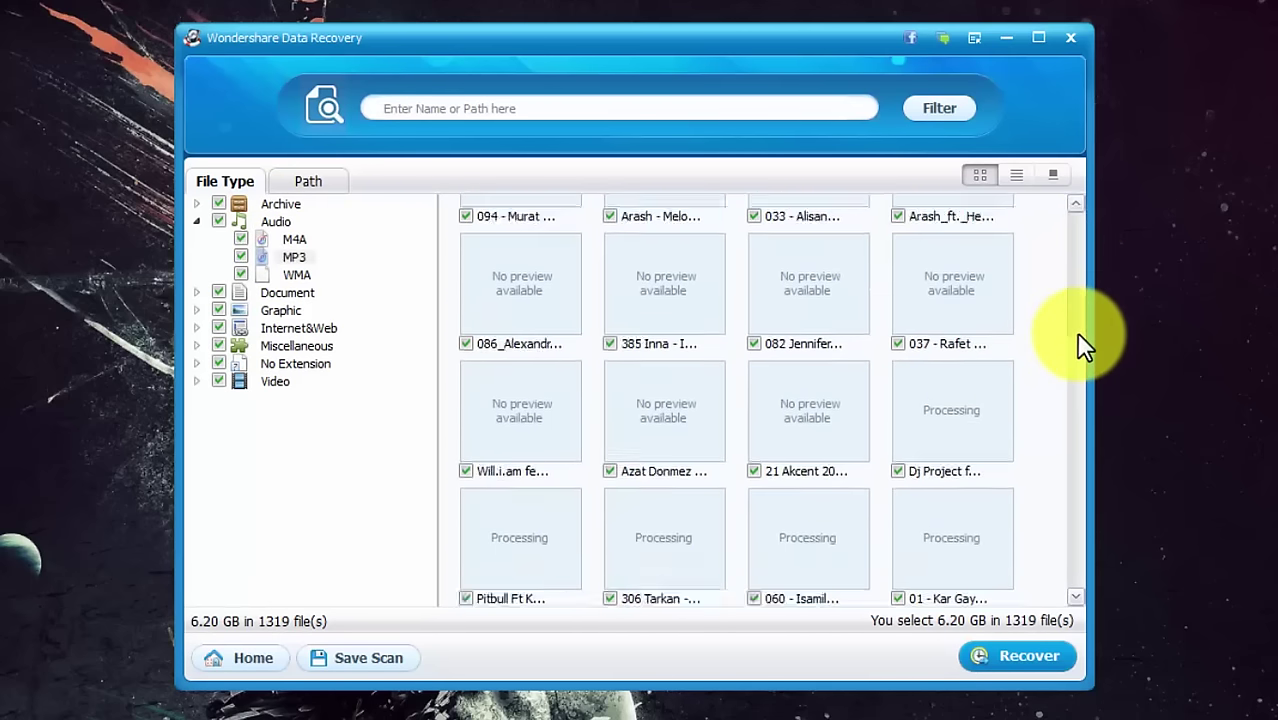
scroll(1080, 365, "down", 5)
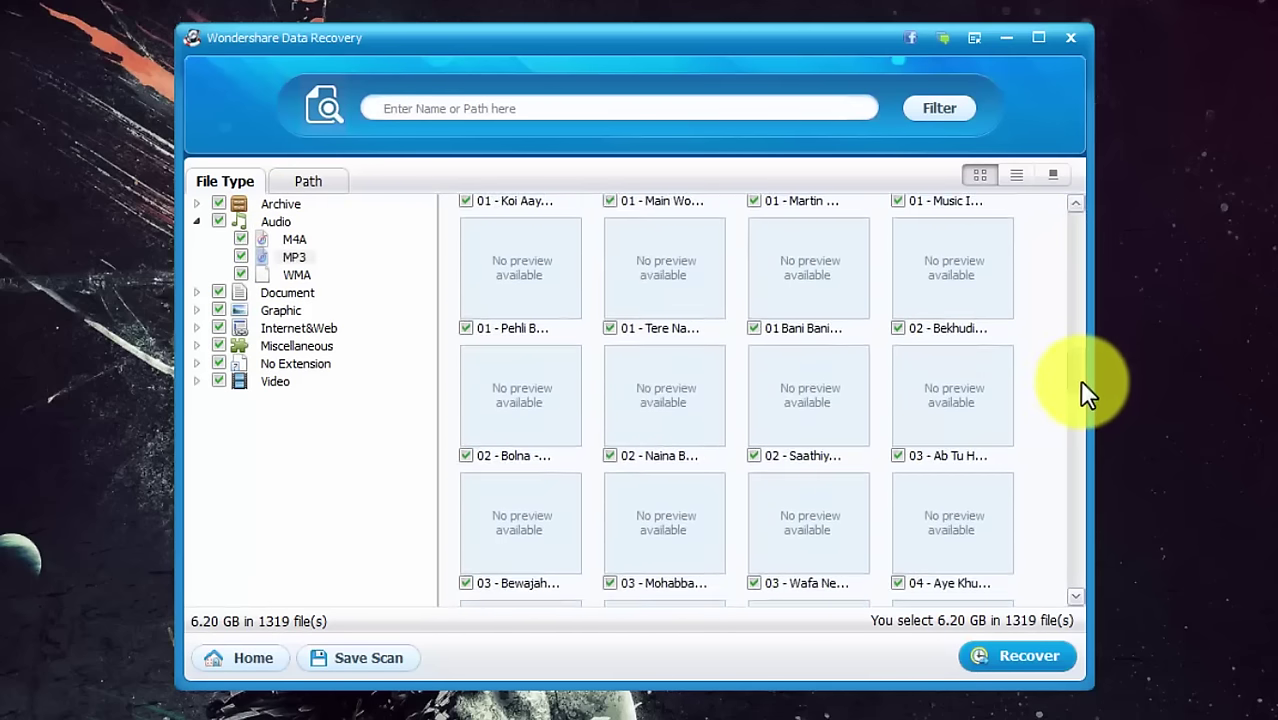
left_click_drag(1079, 394, 1085, 236)
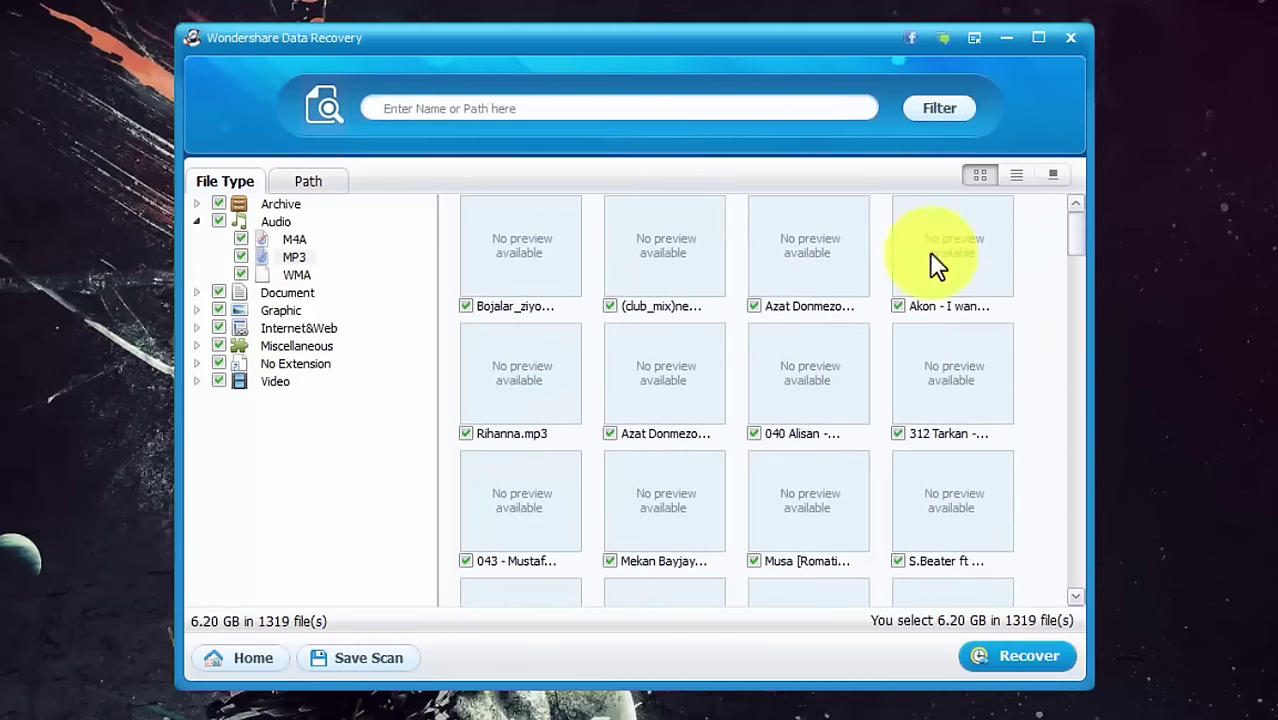
Step: Examine the JPEG previews under the Graphic file type and collapse the expanded file type groups
double_click(278, 311)
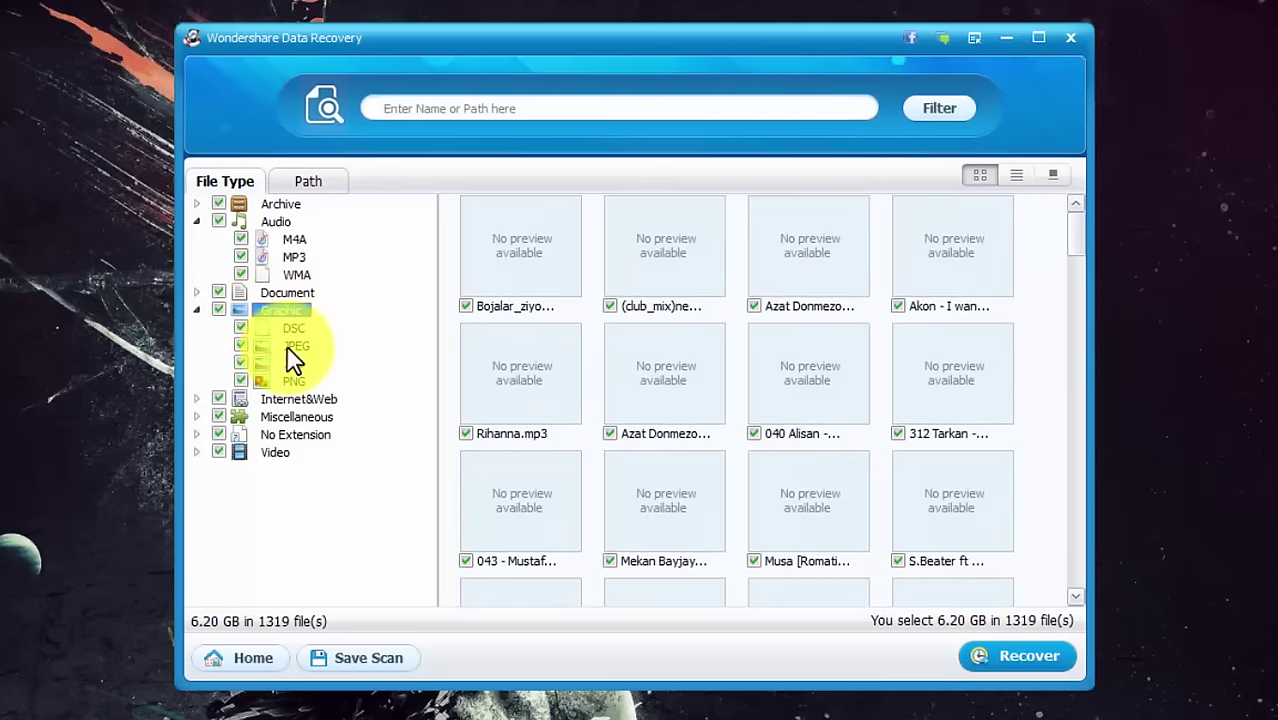
left_click(290, 347)
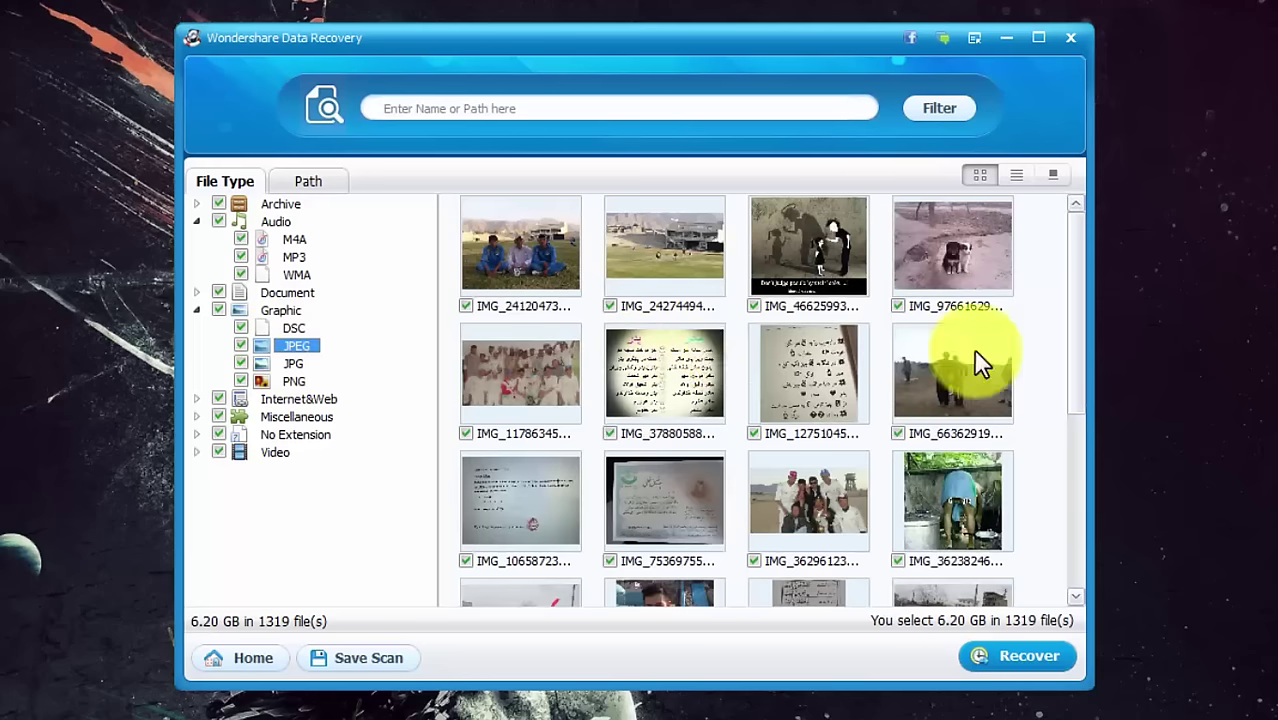
scroll(675, 368, "down", 3)
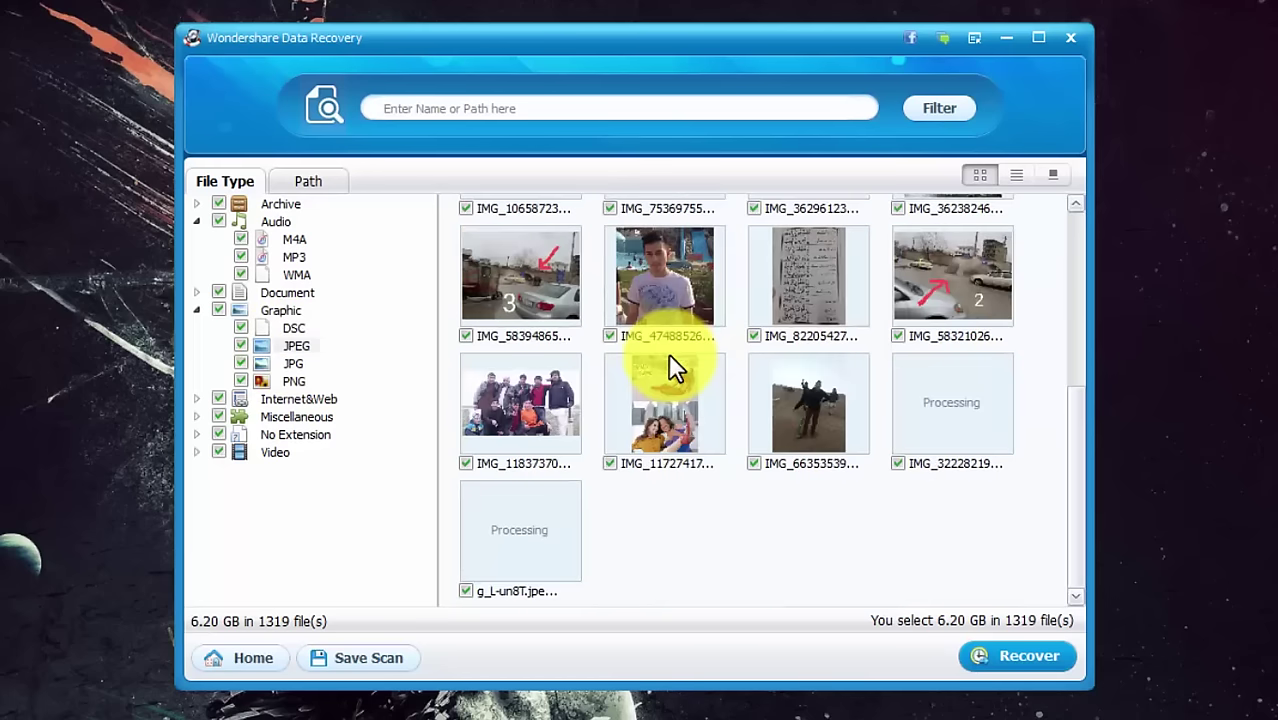
scroll(675, 368, "up", 3)
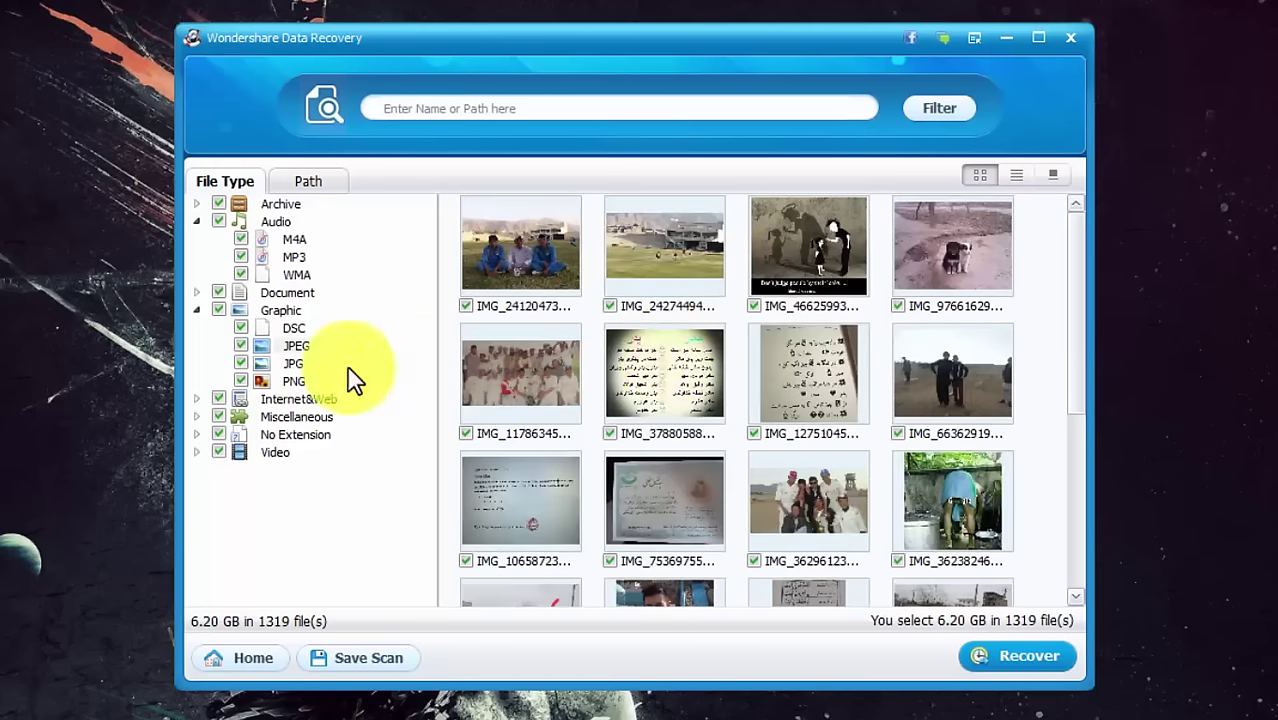
left_click(294, 379)
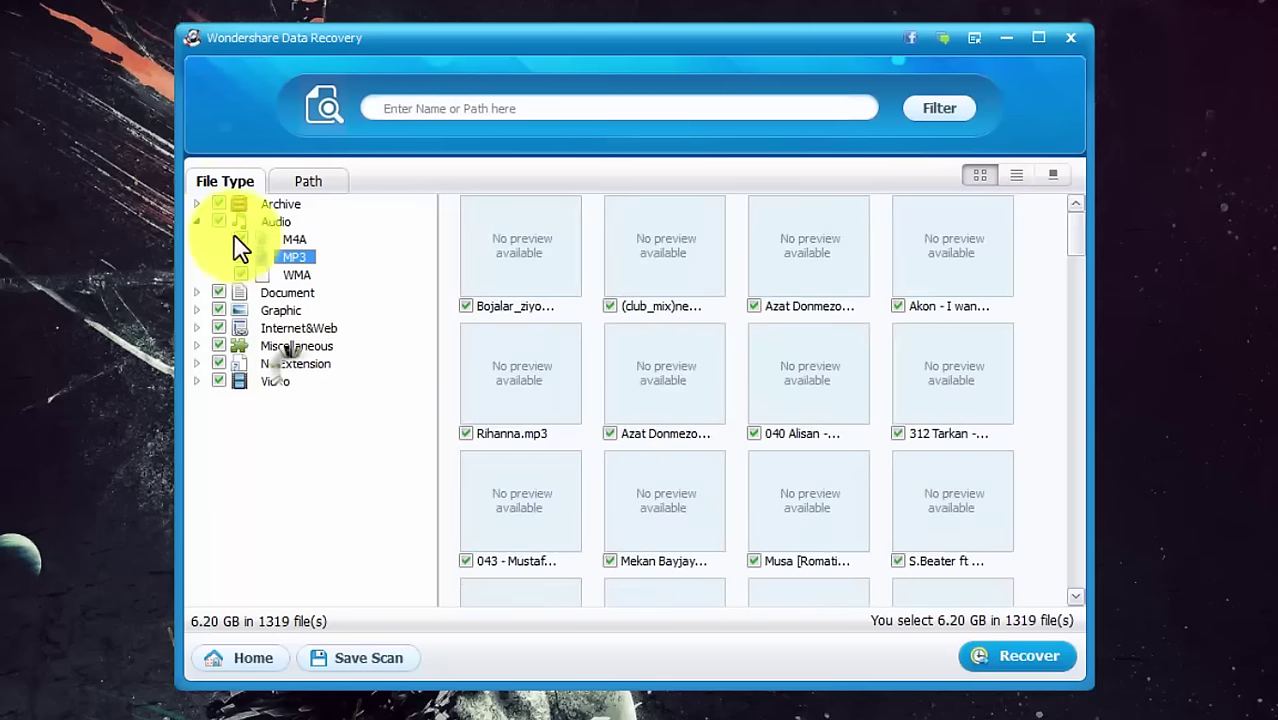
left_click(197, 222)
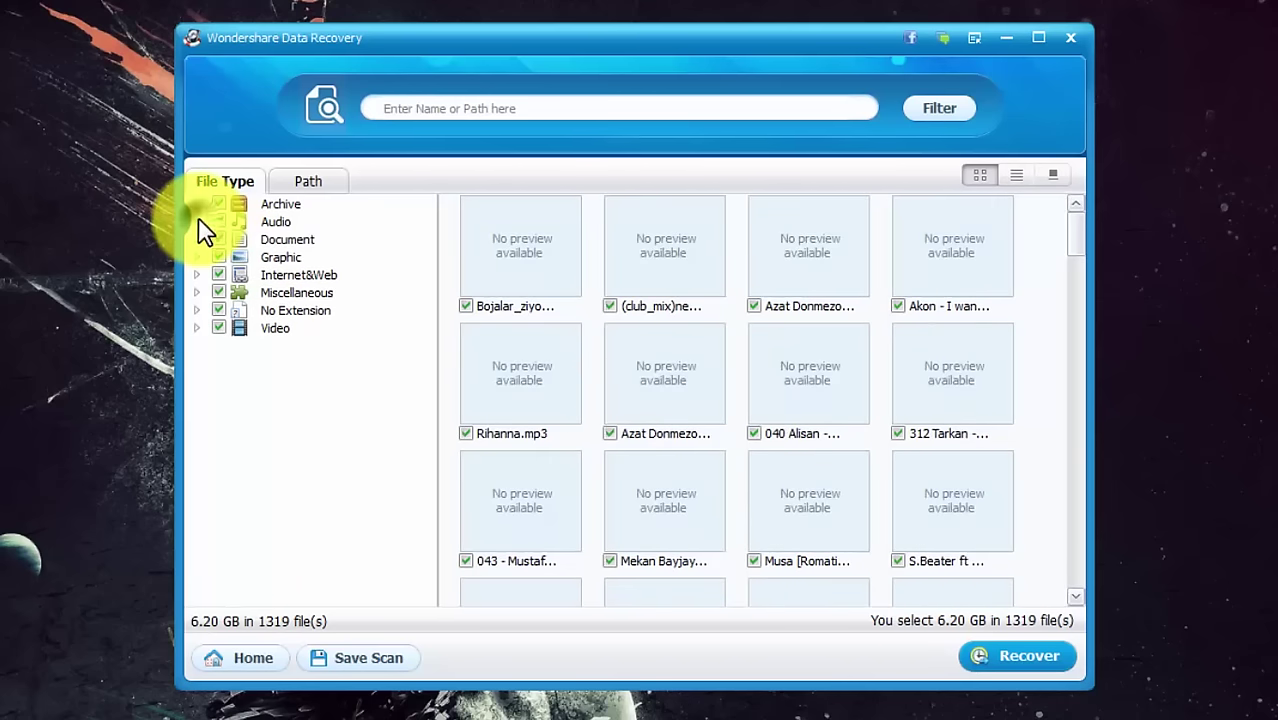
Step: Recover all the selected scan results into a new folder named NewFolder on the D: Movies drive
left_click(1028, 660)
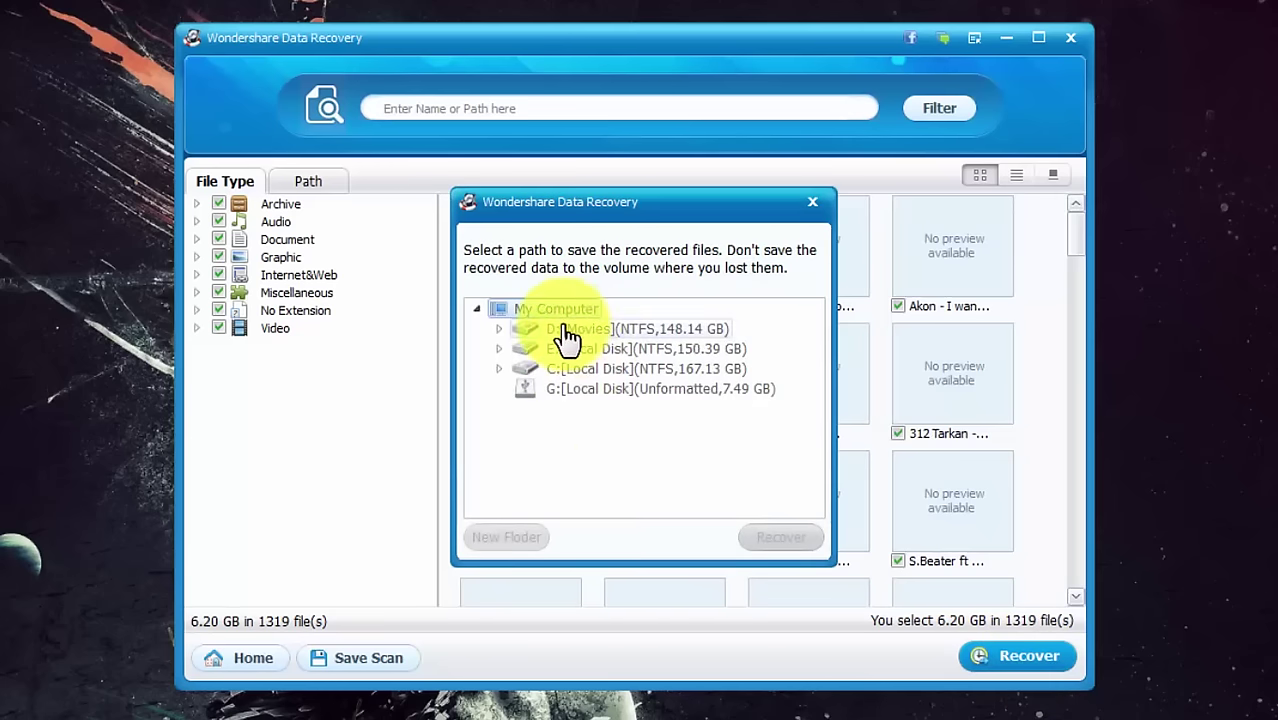
left_click(598, 330)
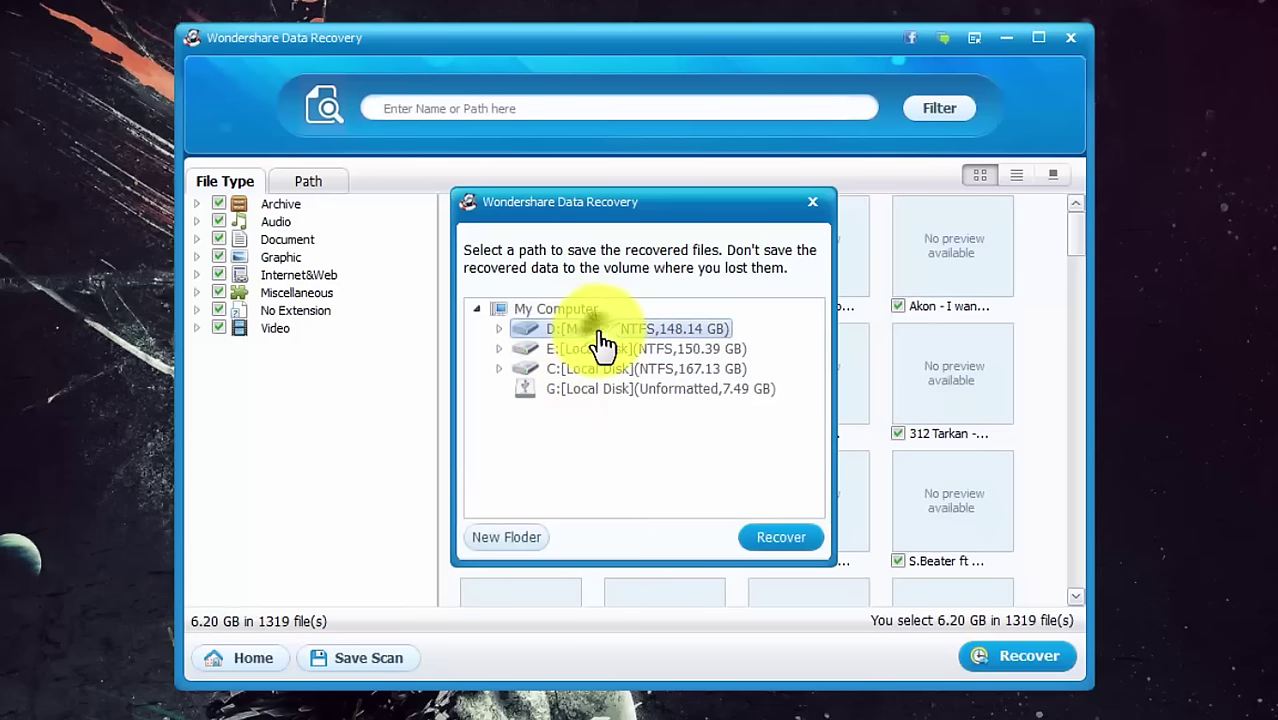
left_click(513, 537)
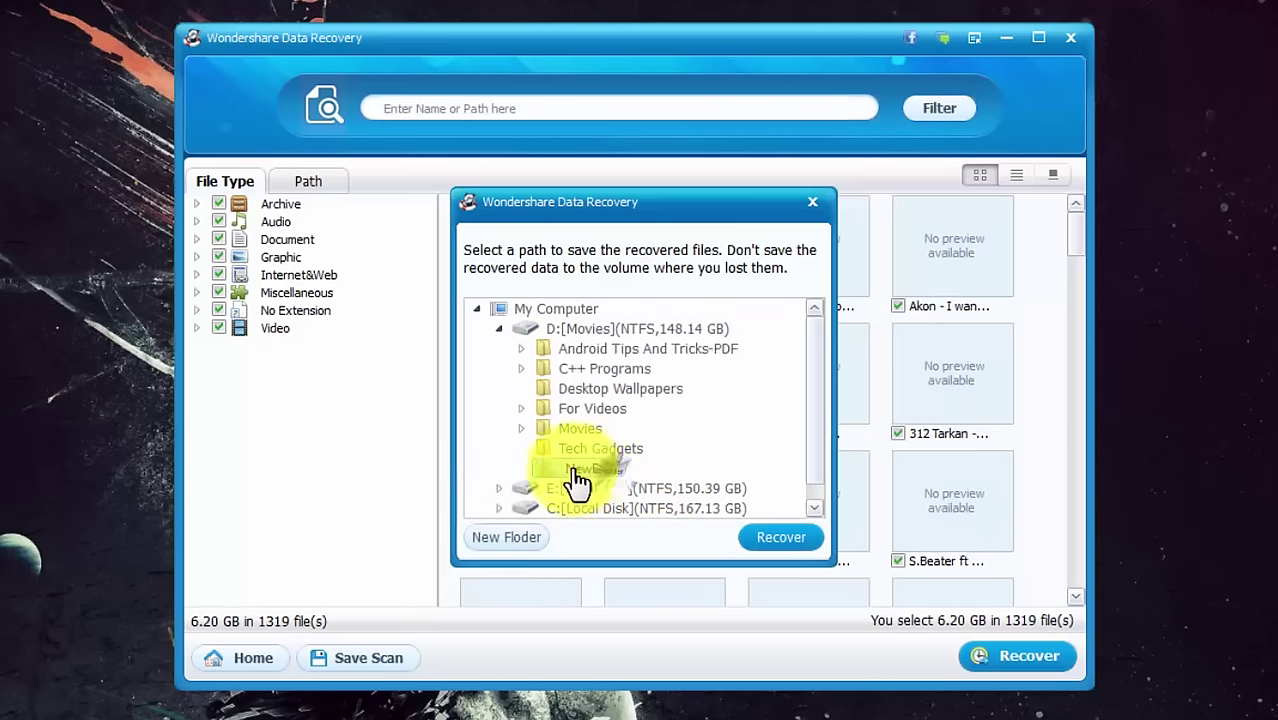
left_click(785, 540)
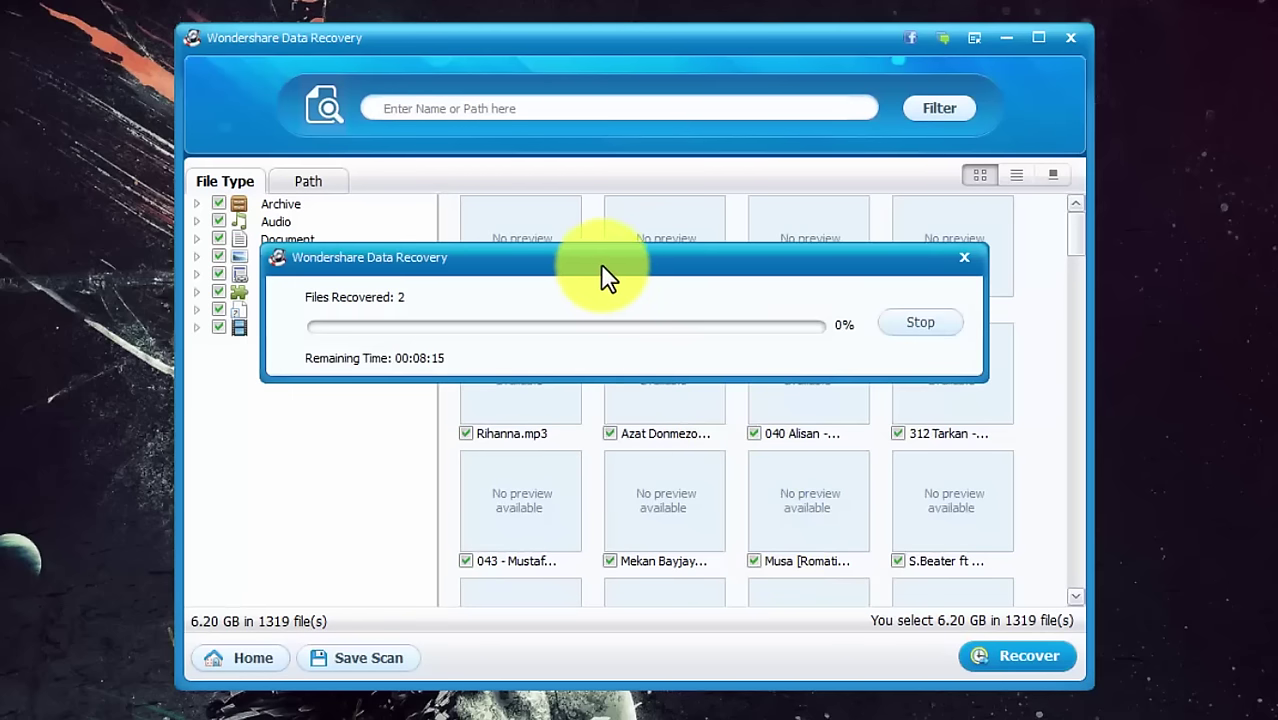
left_click_drag(600, 263, 630, 266)
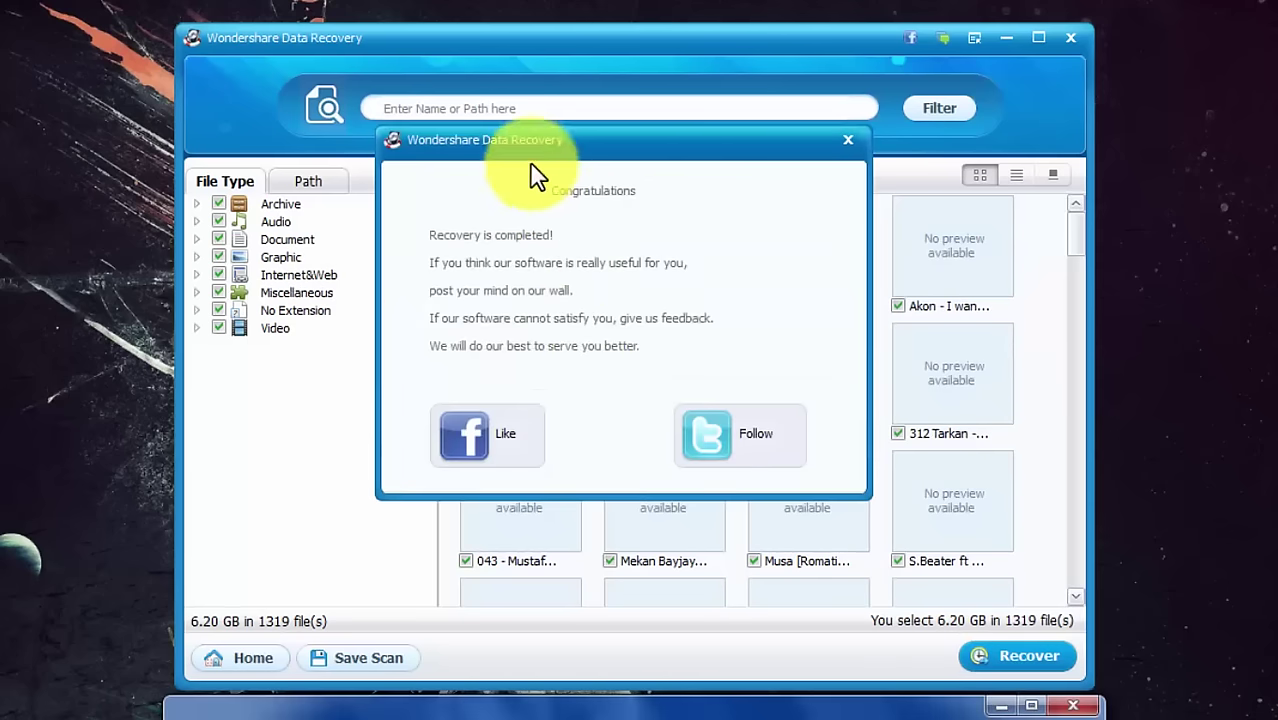
Step: Dismiss the recovery completion message and minimize the Data Recovery window to reach the desktop
left_click_drag(525, 146, 516, 148)
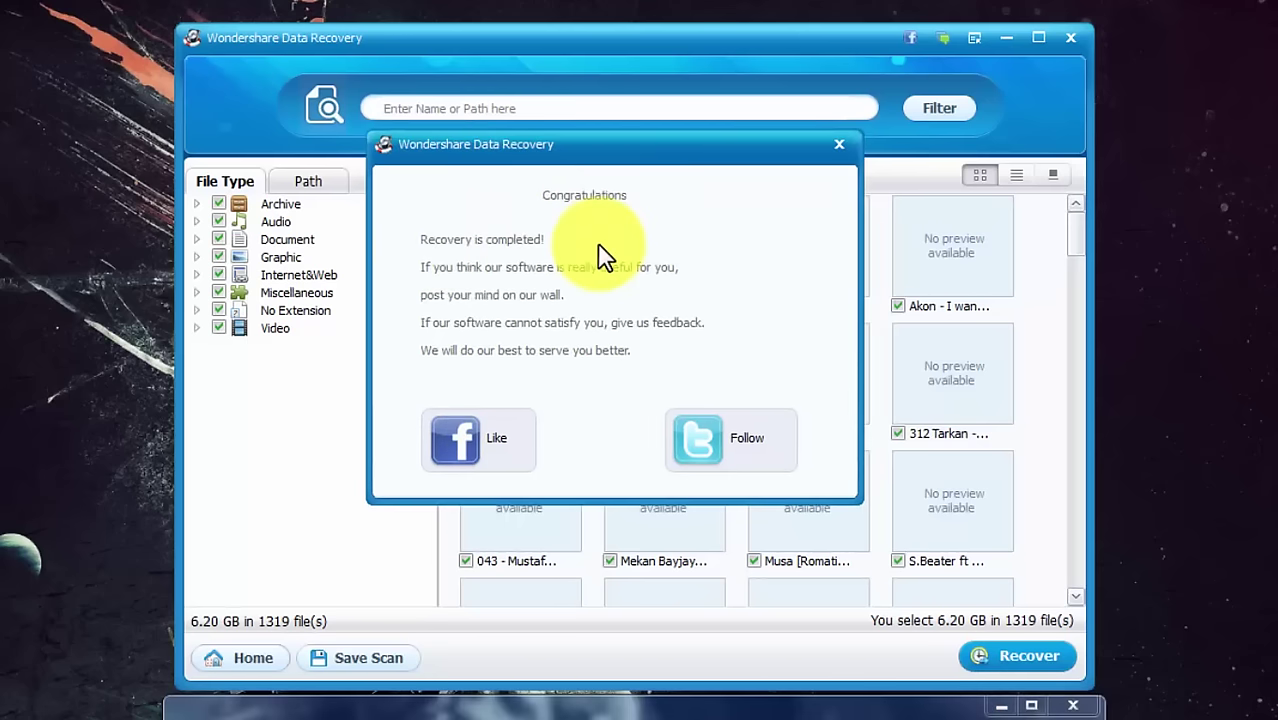
left_click(835, 146)
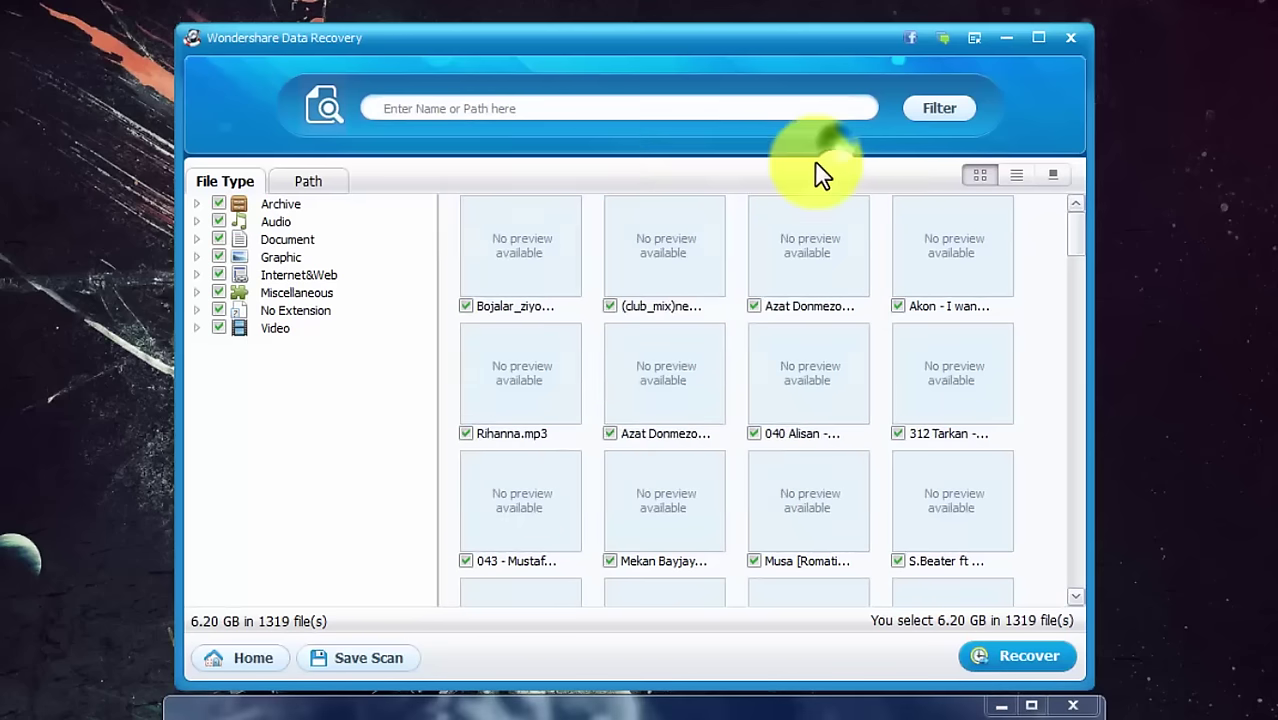
left_click(1006, 37)
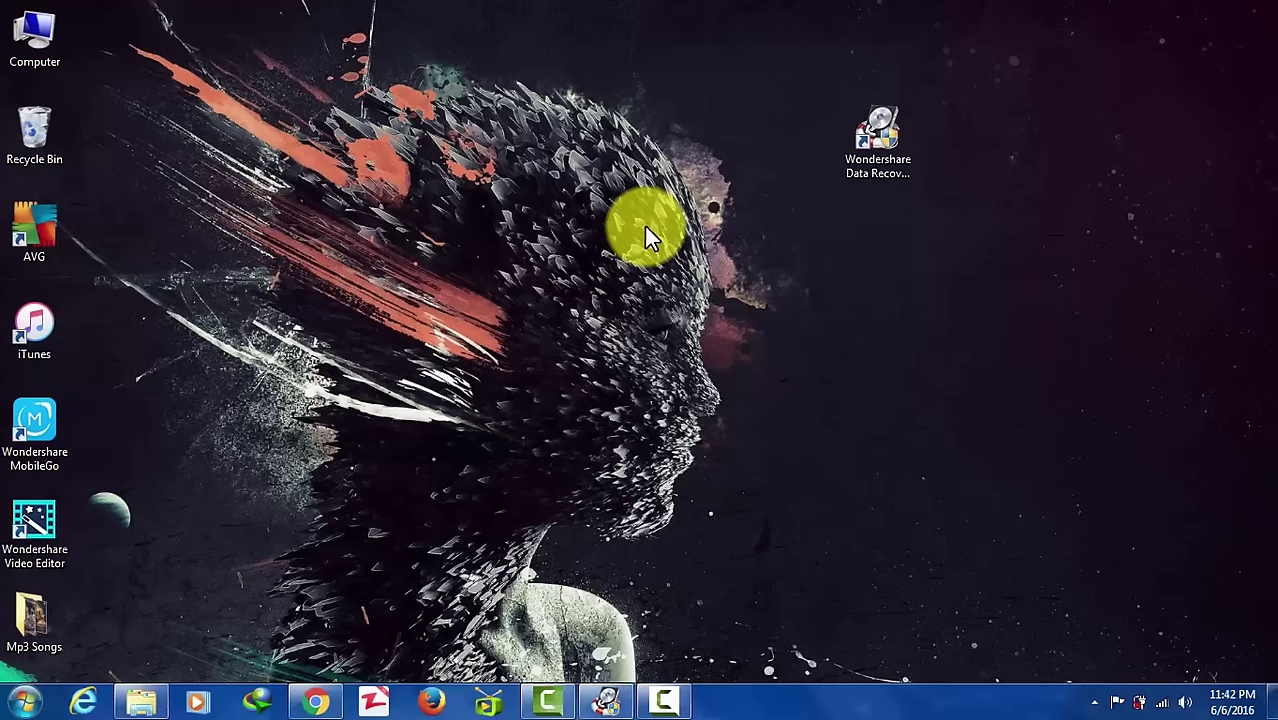
Step: Open the recovered G folder on Movies (D:), inside NewFolder and its Data Recovery 2016-06-06 at 23.13.18 subfolder
double_click(36, 34)
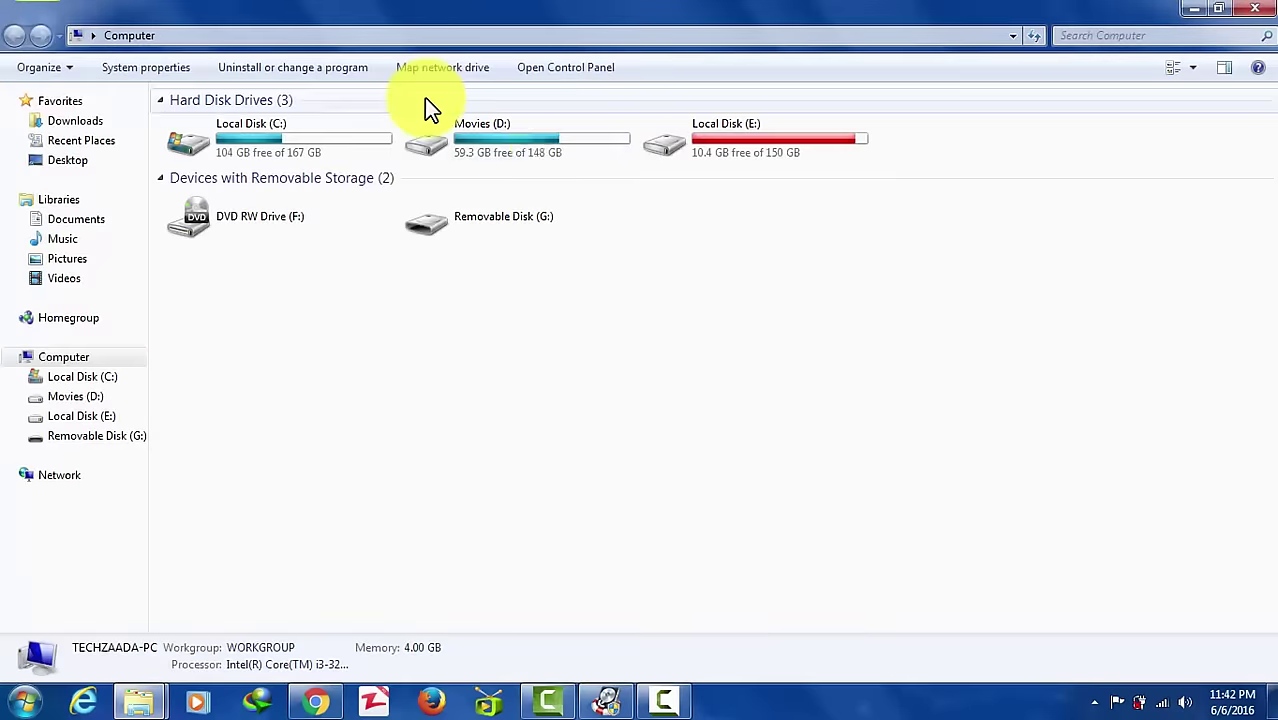
left_click(498, 134)
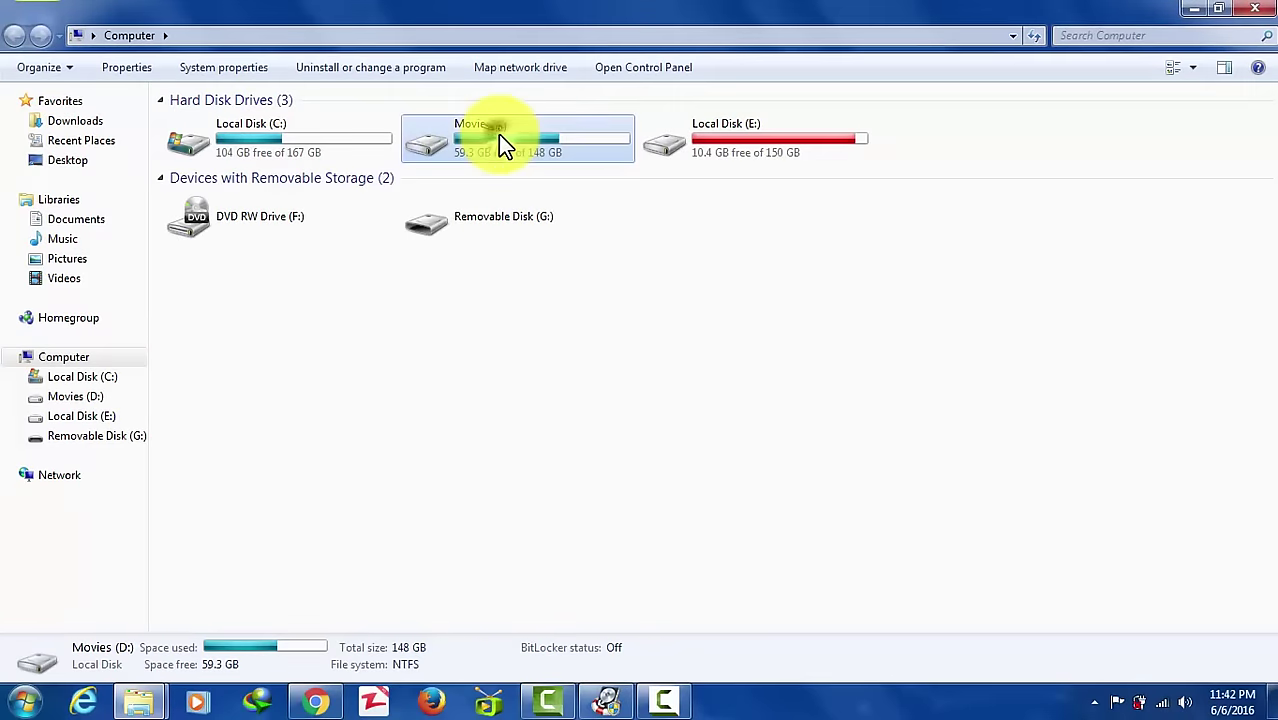
double_click(588, 140)
double_click(483, 219)
left_click(379, 123)
double_click(379, 122)
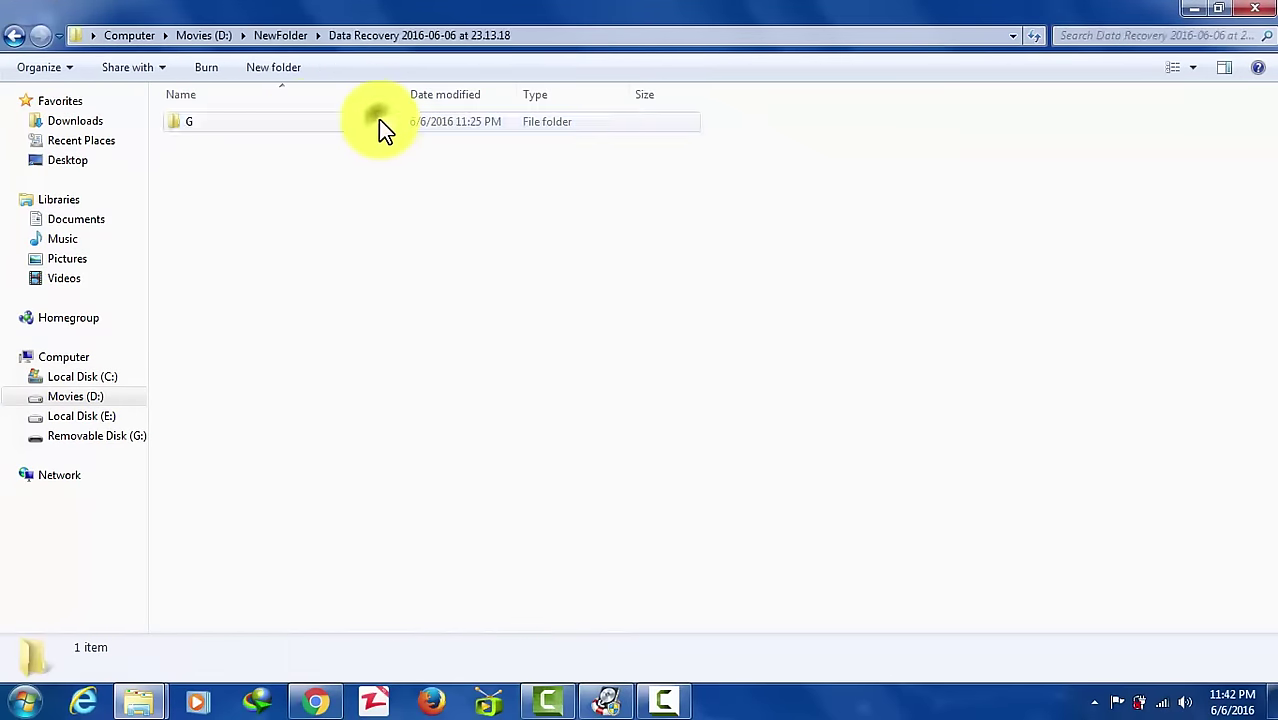
double_click(454, 124)
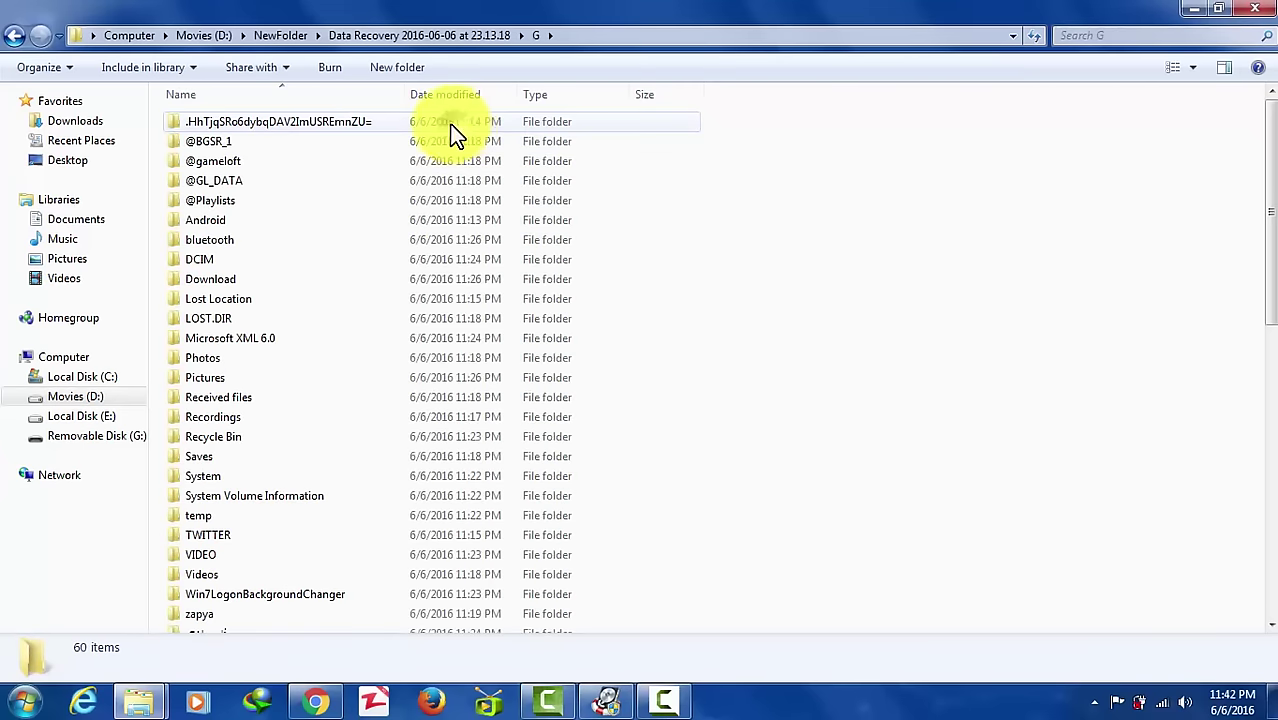
Step: Look through the recovered folders and files in the G folder
left_click(239, 175)
scroll(337, 232, "down", 2)
scroll(334, 230, "down", 8)
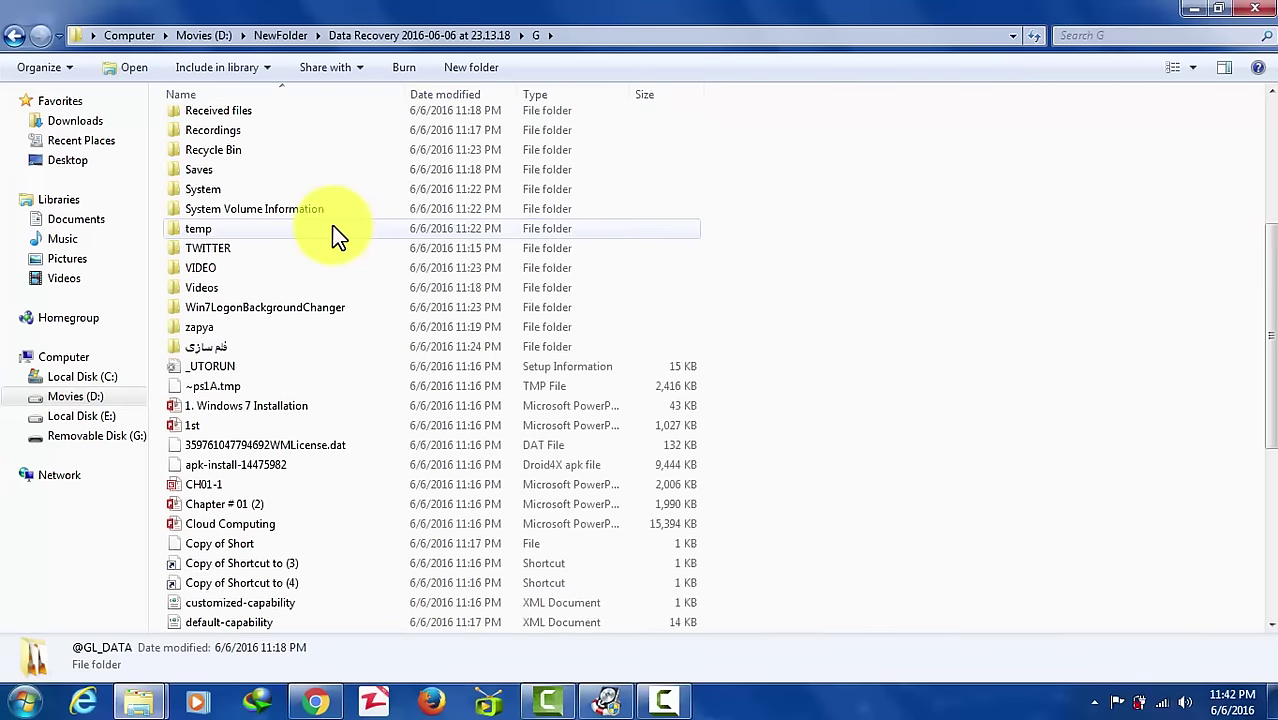
scroll(334, 232, "up", 5)
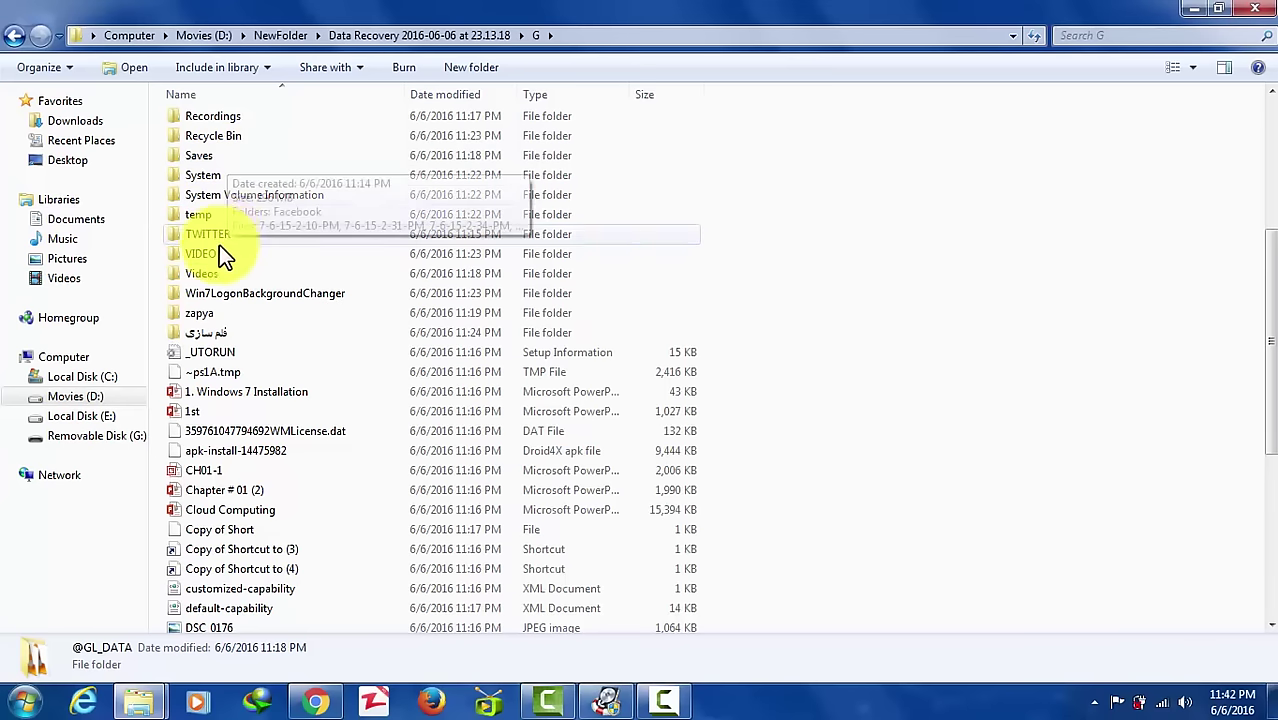
scroll(247, 270, "up", 3)
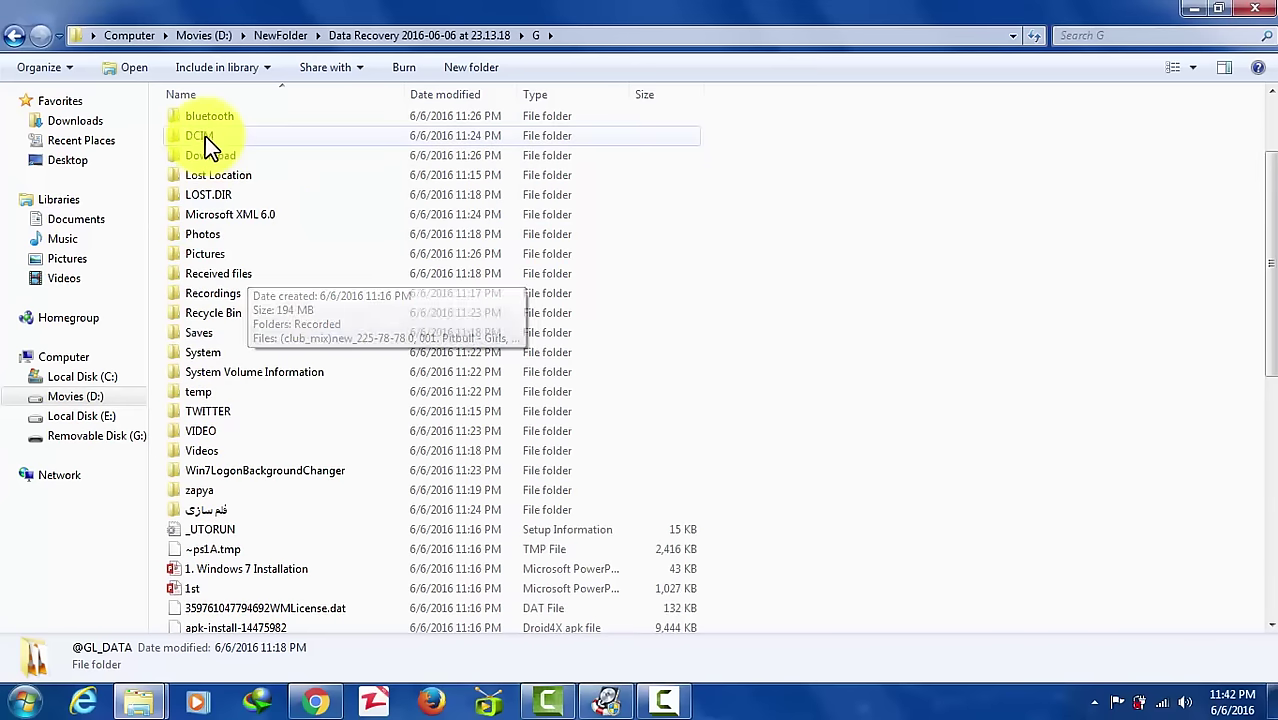
Step: Examine the recovered photos in the Camera and 100ANDRO subfolders of DCIM
double_click(205, 136)
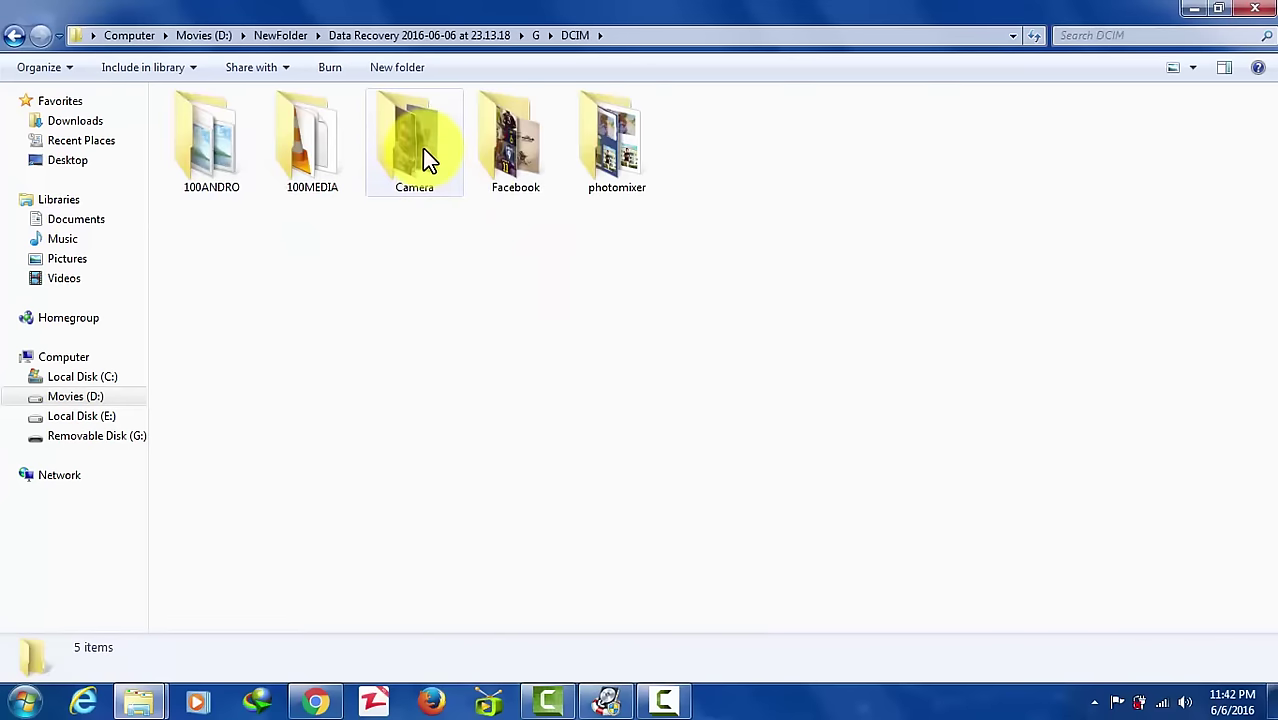
double_click(422, 148)
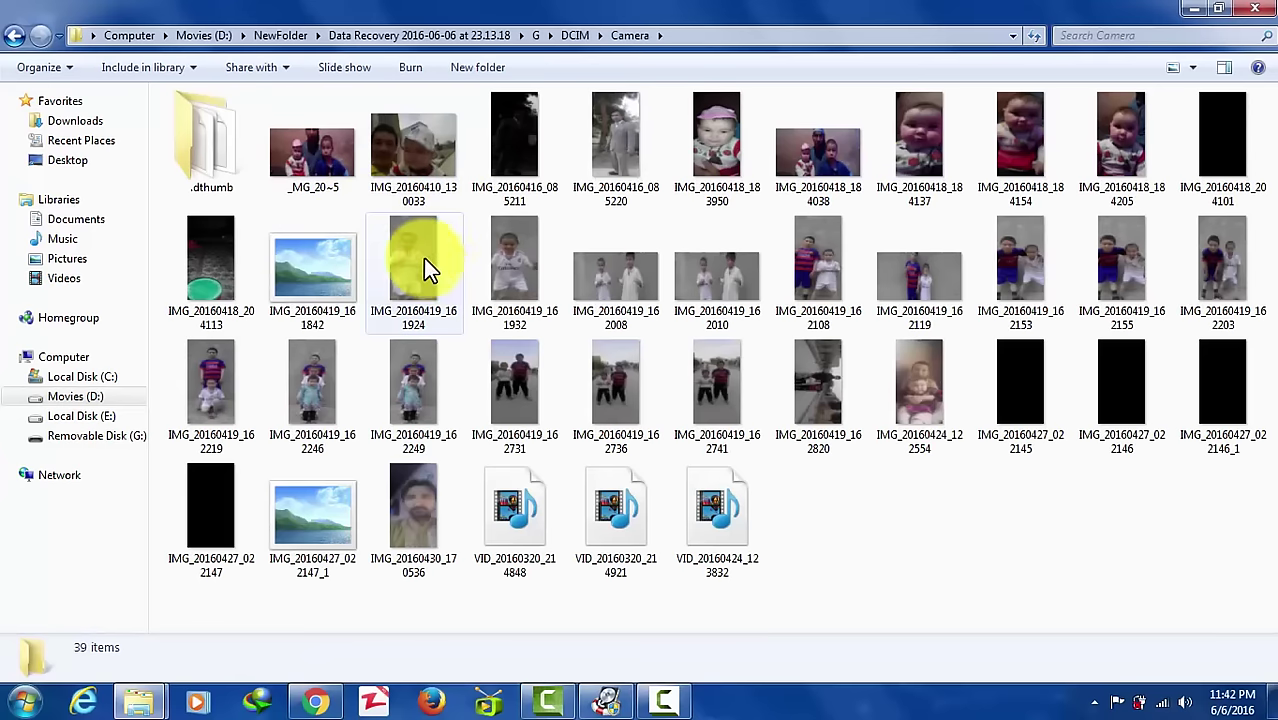
left_click(423, 258)
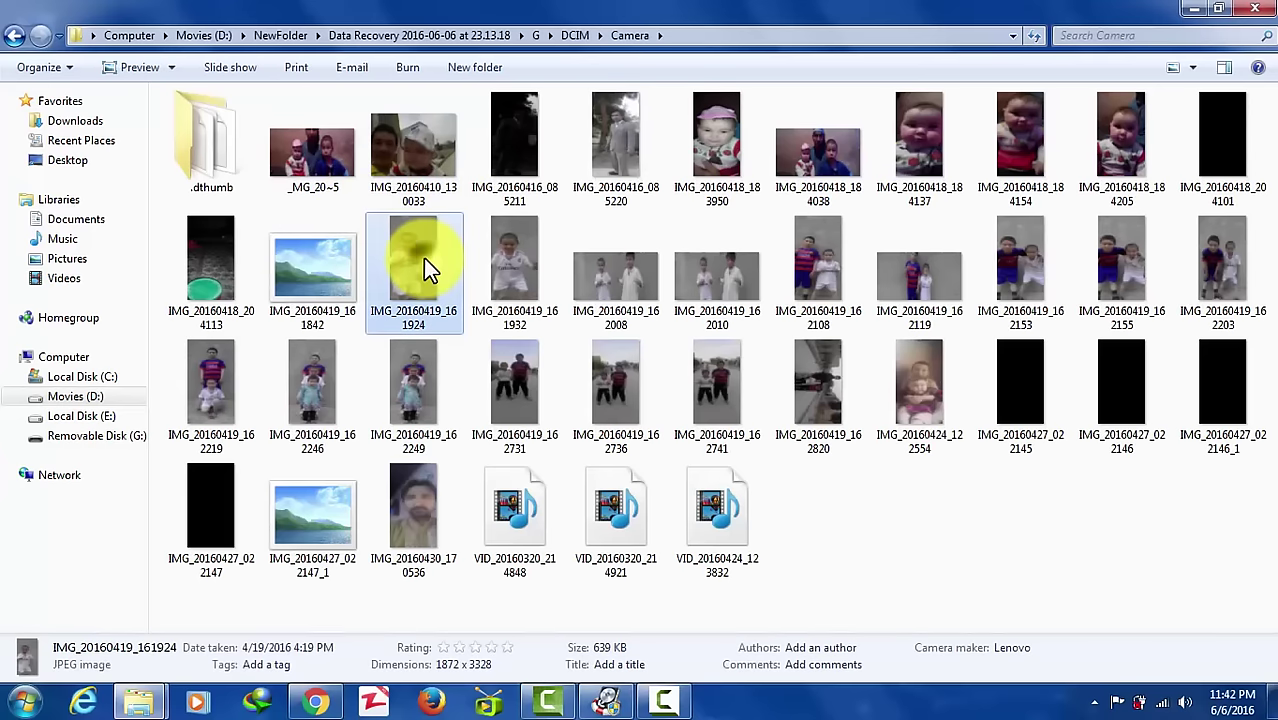
left_click(14, 37)
double_click(211, 148)
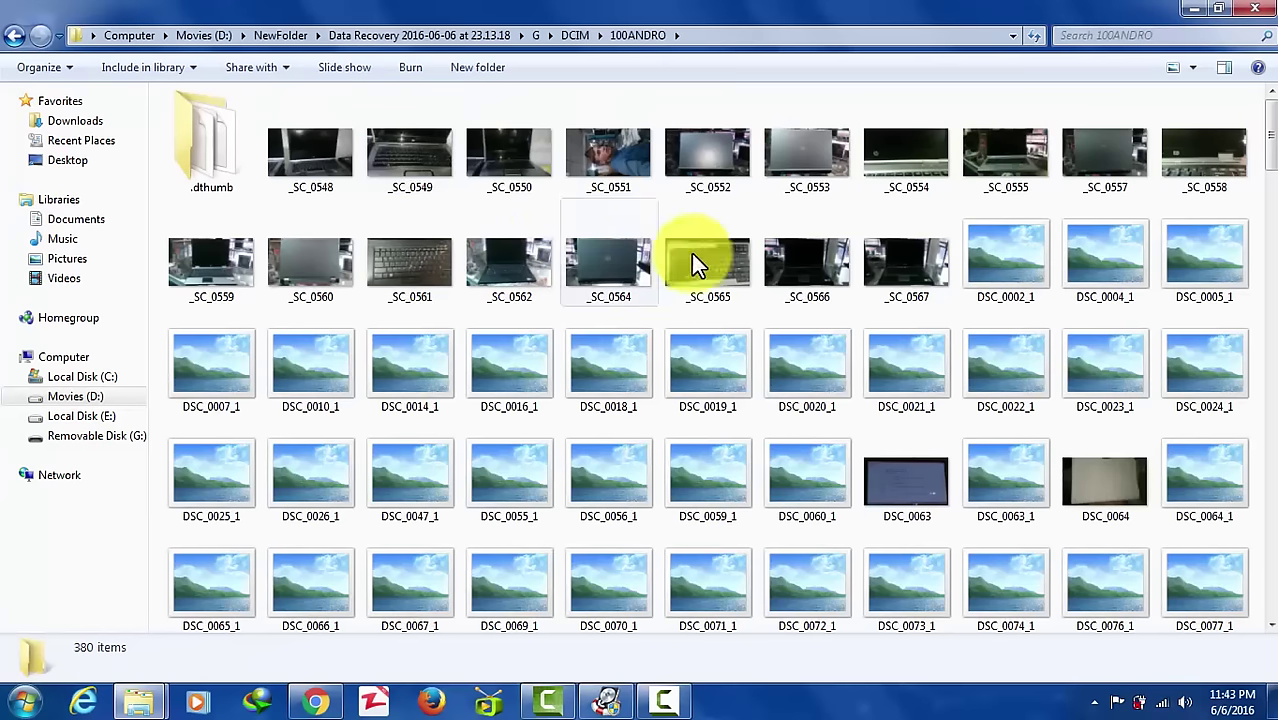
Step: Return to the Computer drive overview and select Removable Disk (G:)
left_click(57, 36)
left_click(46, 80)
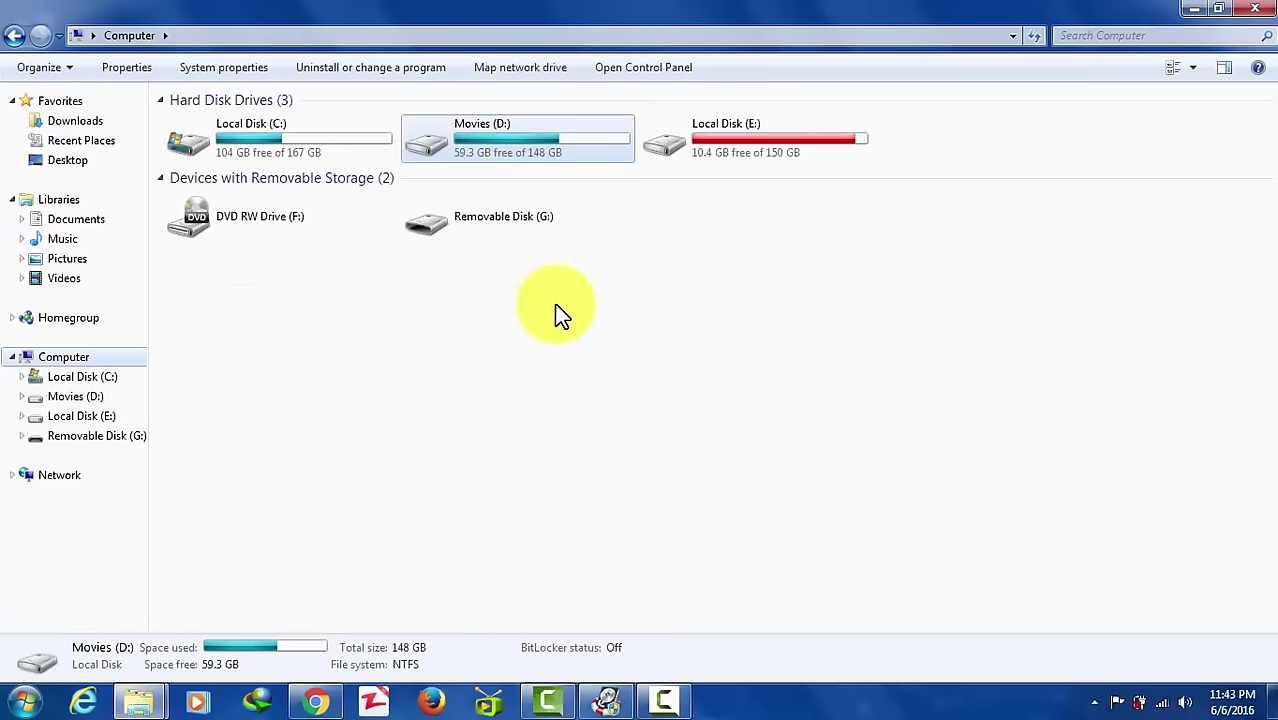
left_click(512, 228)
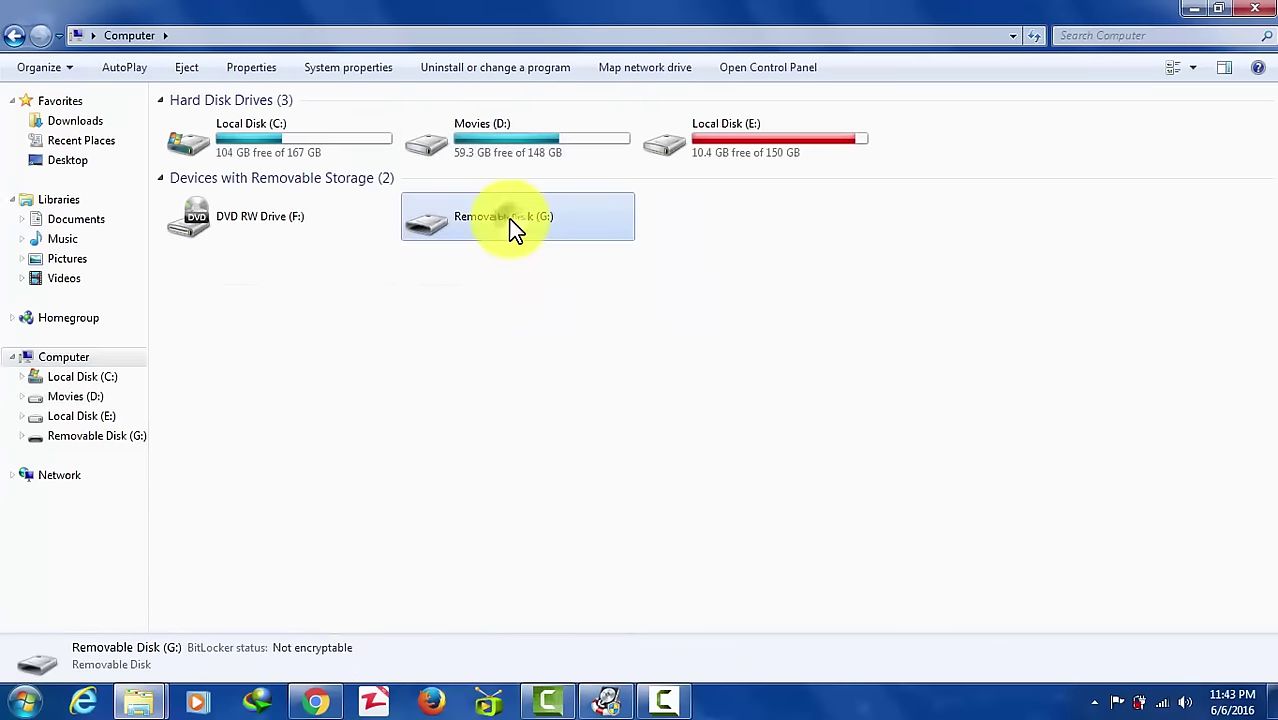